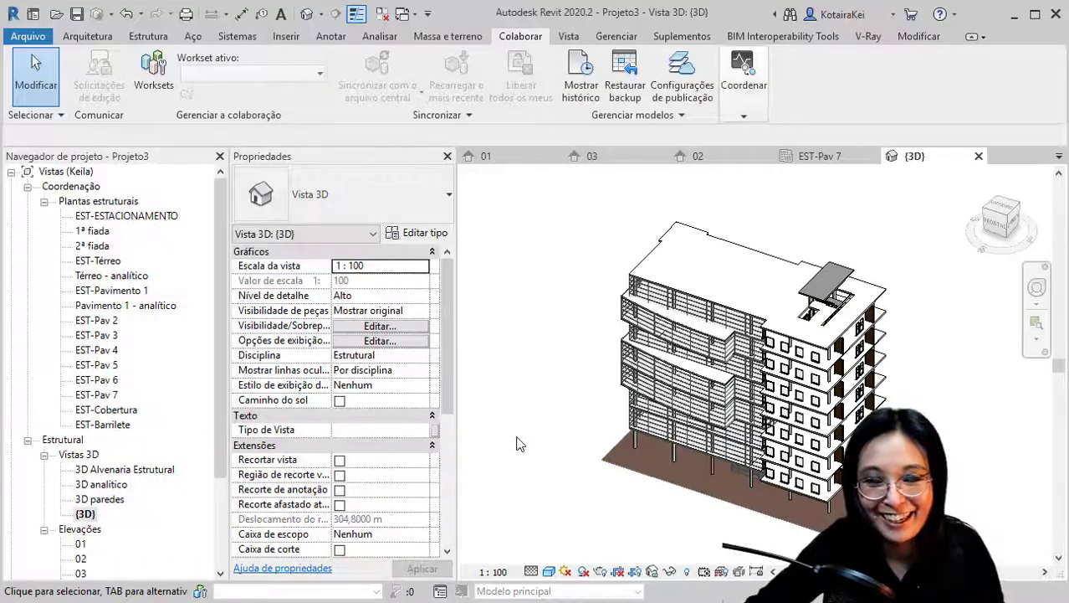
Orbit the {3D} view slightly sideways to see the building from the front.
mouse_move(525, 441)
middle_mouse_down("shift")
mouse_move(611, 436)
mouse_move(507, 441)
middle_mouse_up("shift")
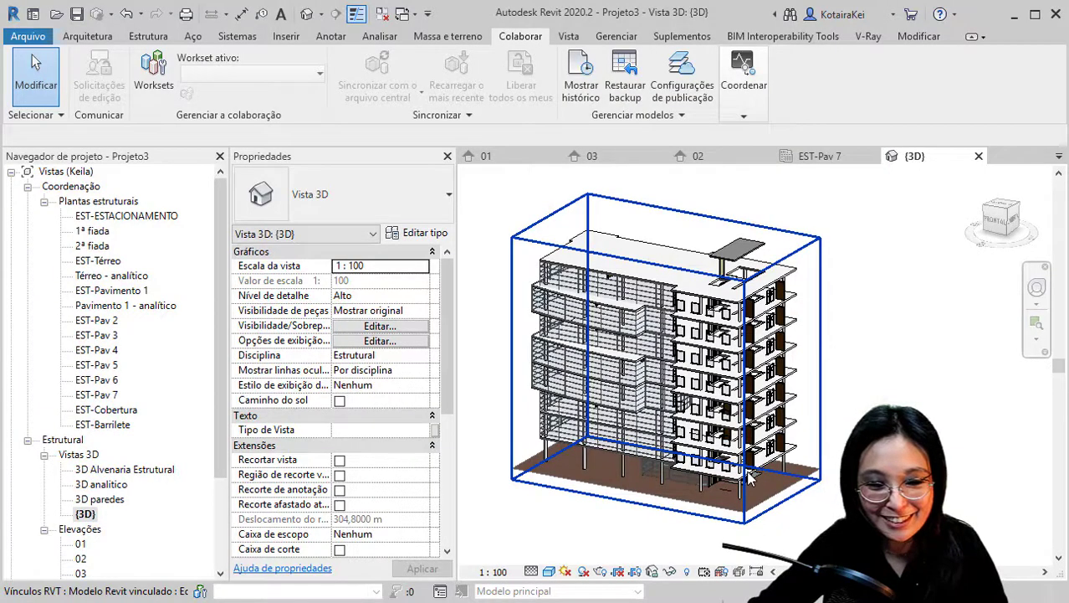
Try the Arquitetura and Hidráulica disciplines, then set the 3D view's discipline to Coordenação.
left_click(385, 357)
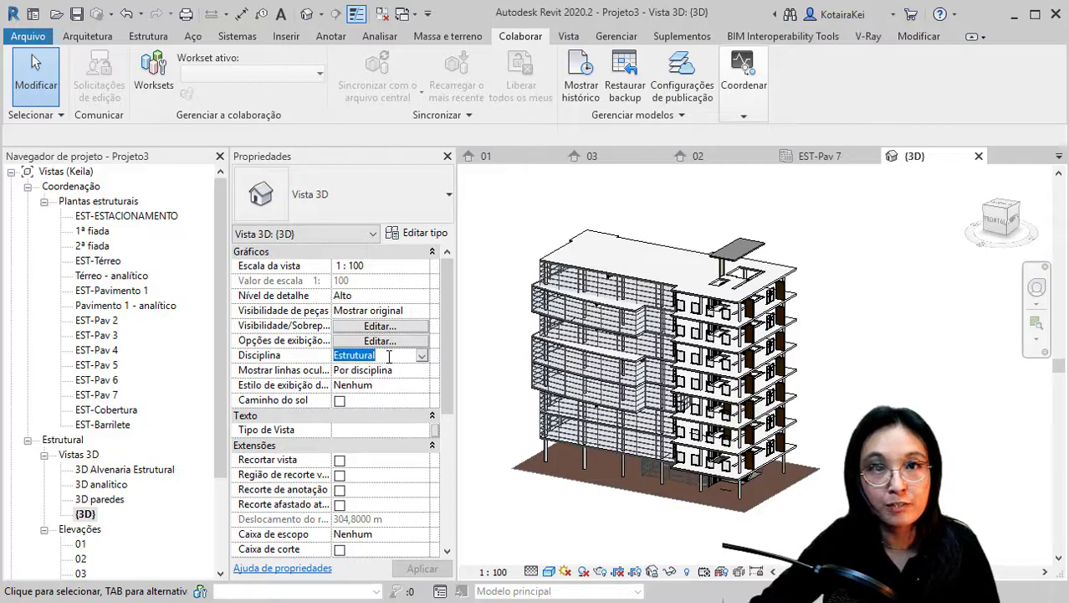
left_click(421, 358)
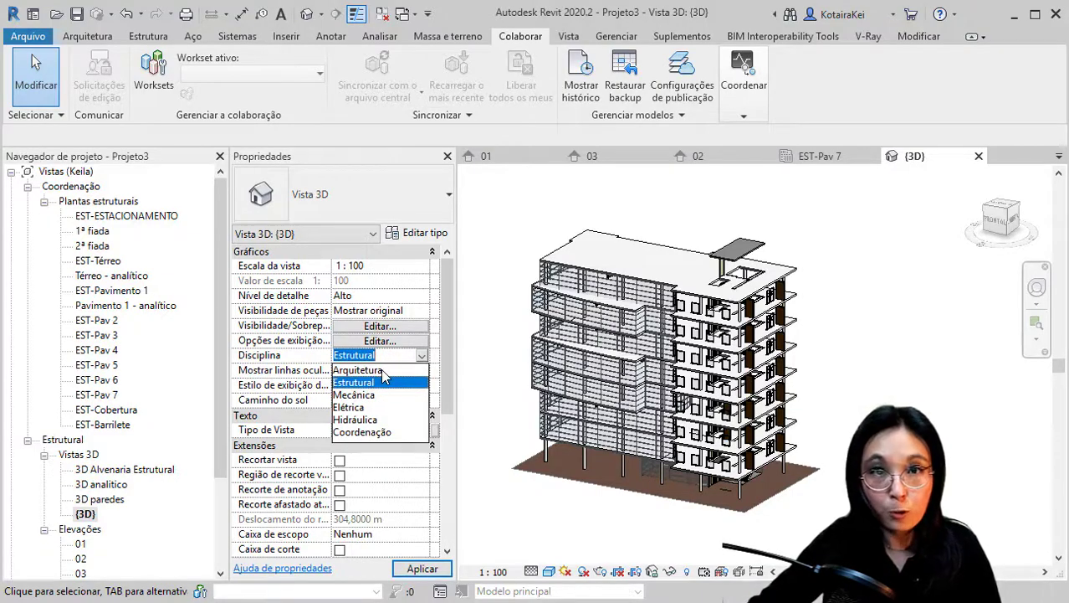
left_click(378, 370)
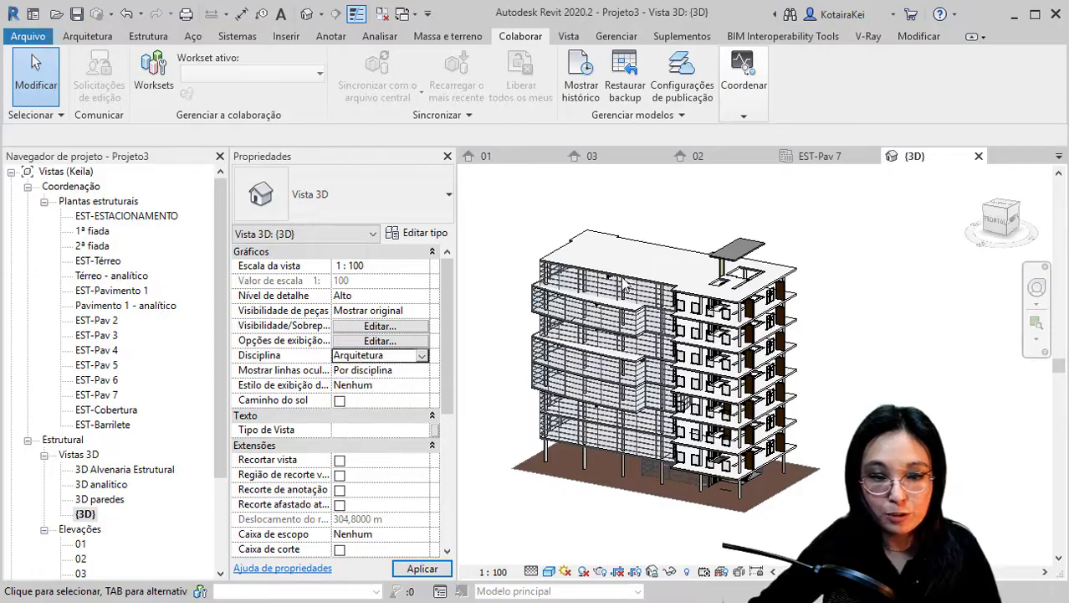
left_click(424, 358)
left_click(385, 437)
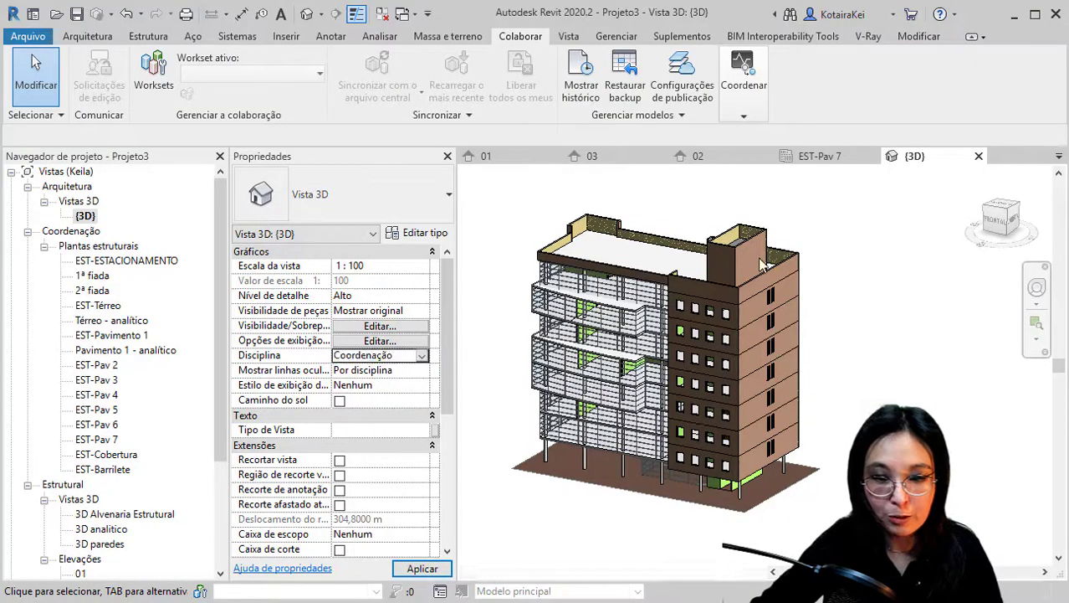
left_click(425, 358)
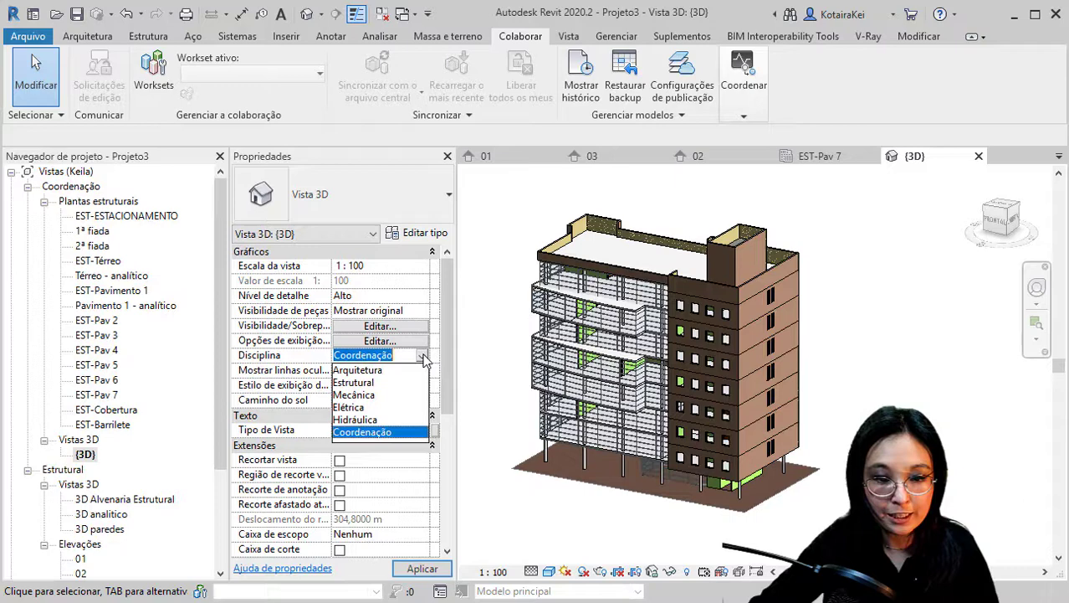
left_click(360, 420)
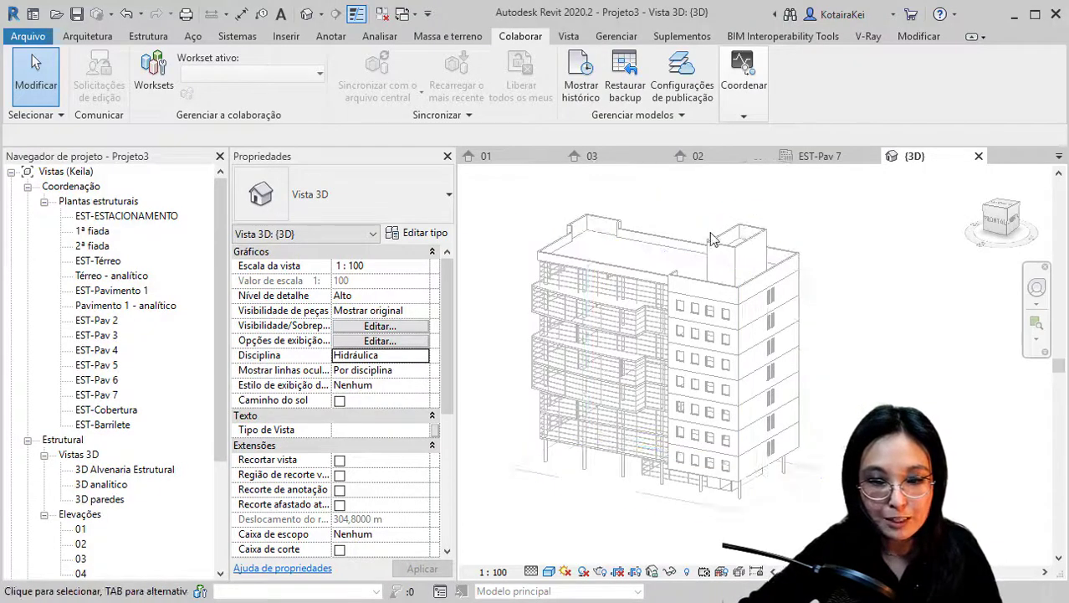
left_click(427, 358)
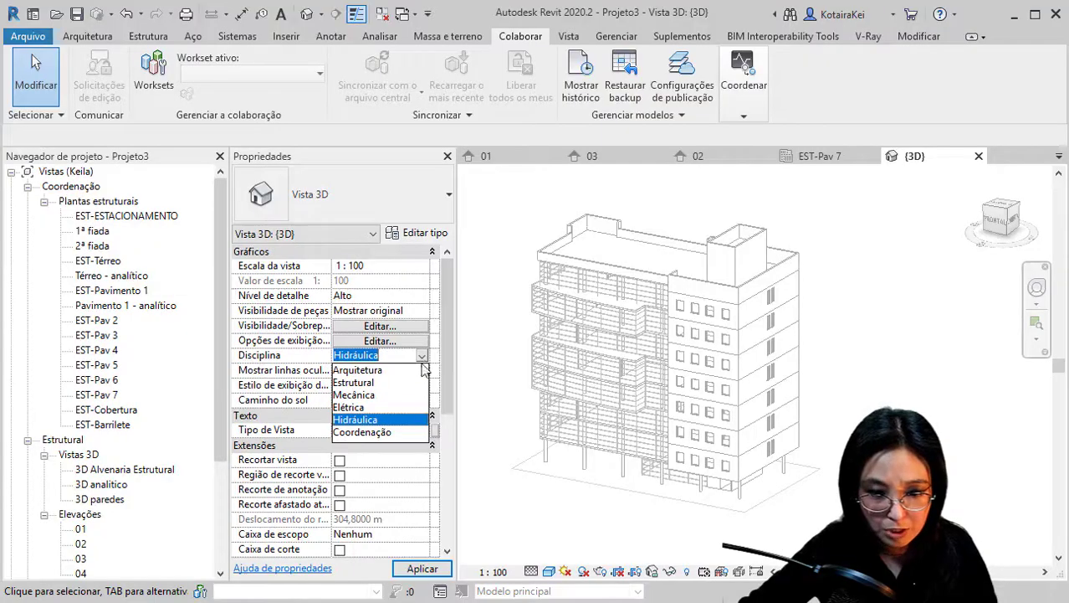
left_click(389, 432)
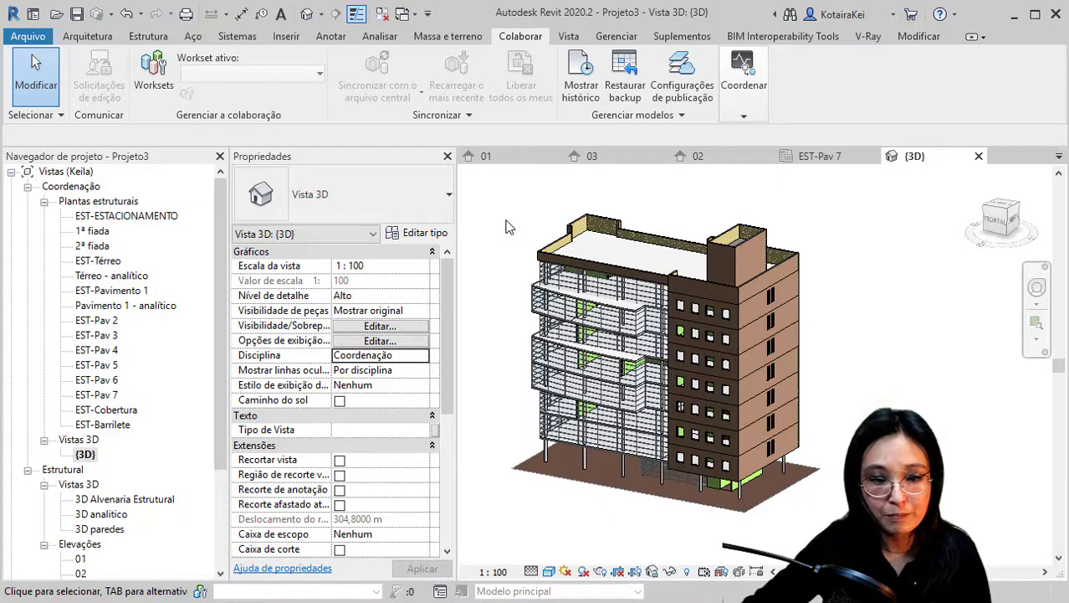
Apply halftone to the linked Edificio_Completo_R2020_ARQ.rvt model in Visibility/Graphics Overrides.
left_click(551, 332)
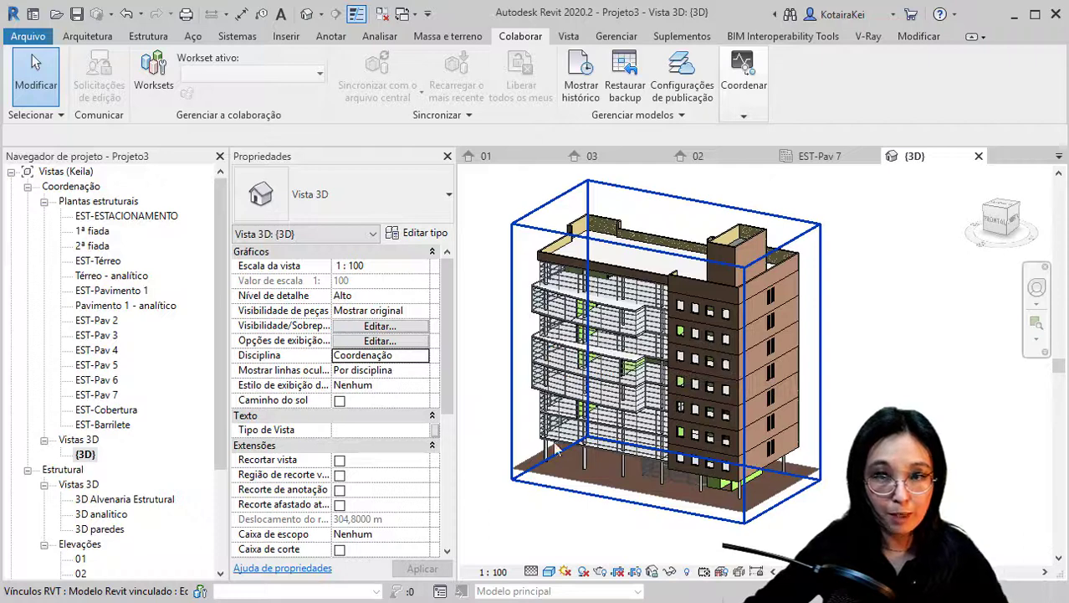
left_click(597, 500)
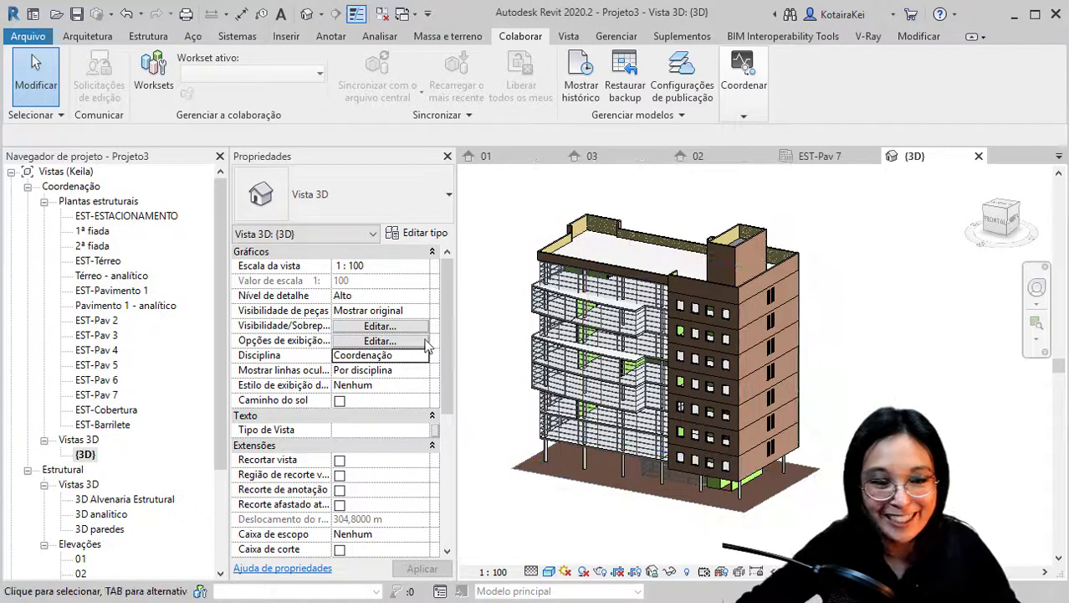
left_click(400, 326)
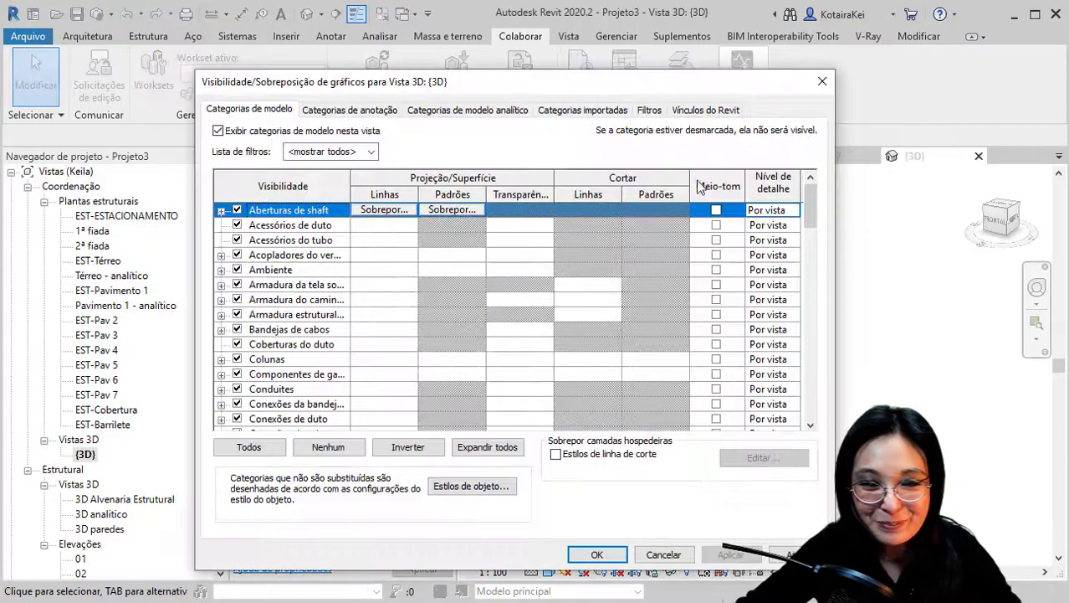
left_click(731, 110)
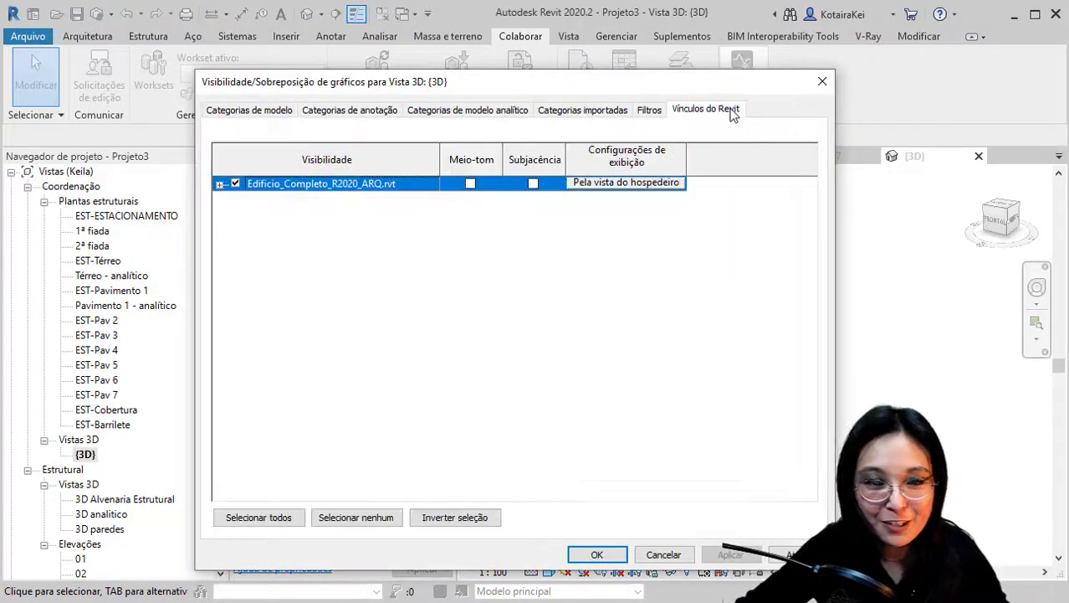
left_click(471, 183)
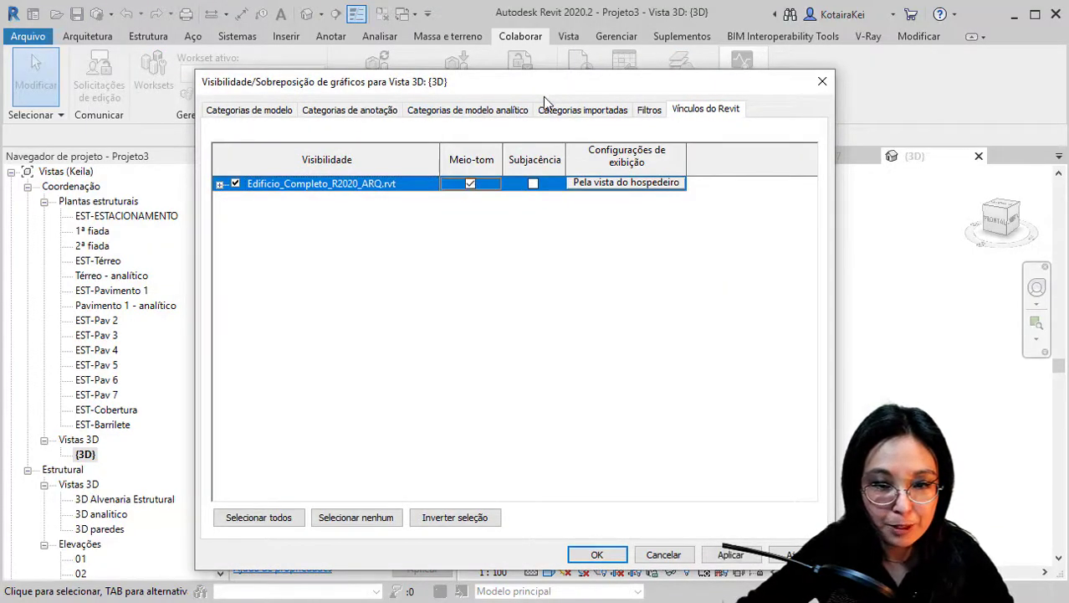
left_click(730, 556)
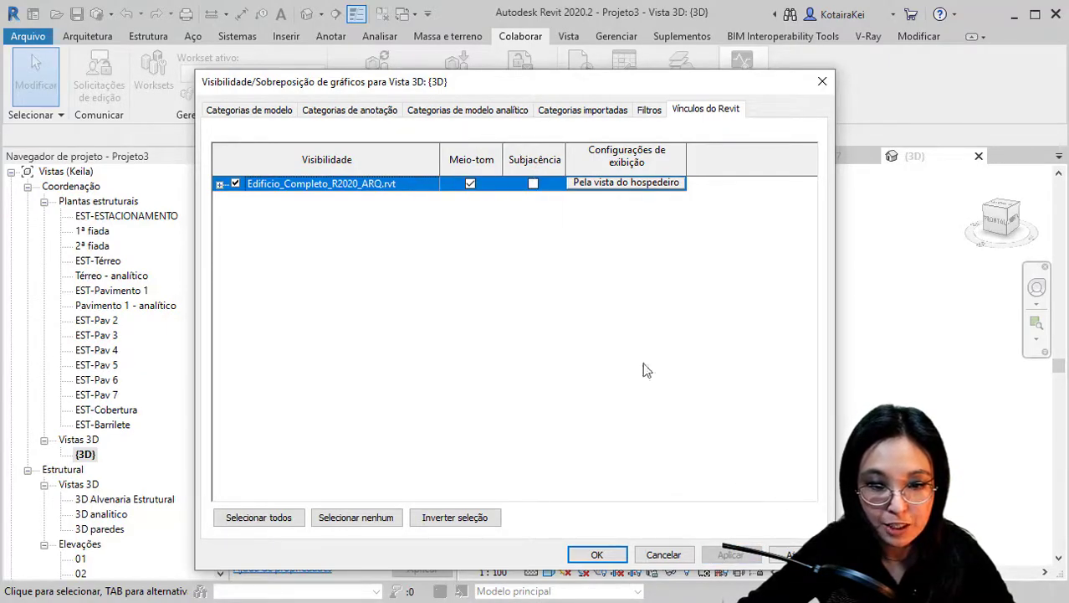
left_click_drag(691, 86, 323, 507)
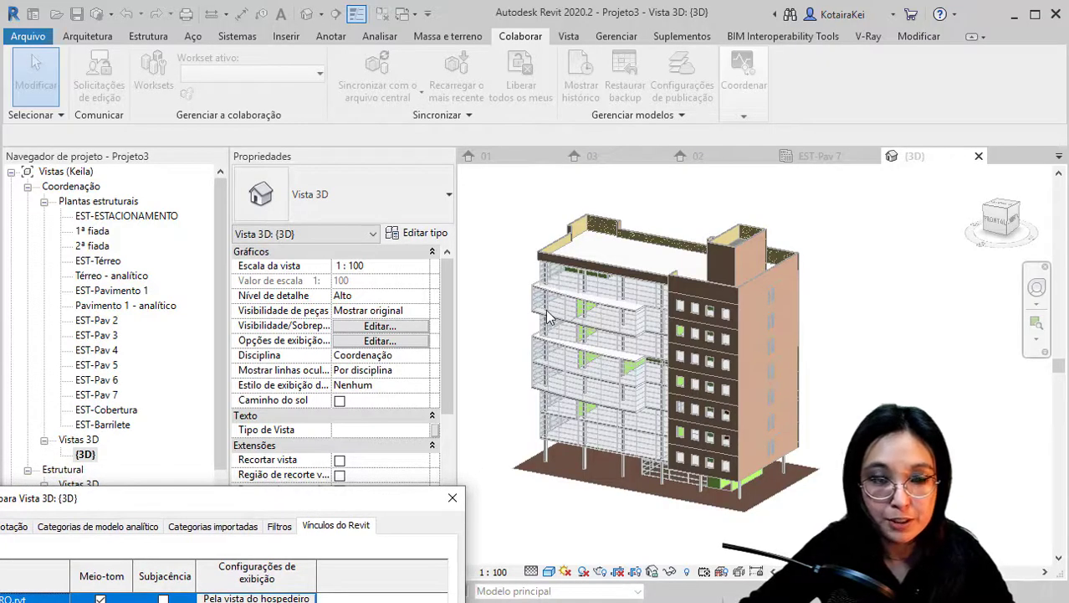
mouse_move(368, 509)
left_mouse_down()
mouse_move(613, 184)
mouse_move(614, 136)
left_mouse_up()
Display the linked architecture model as underlay and confirm the visibility settings.
left_click(413, 203)
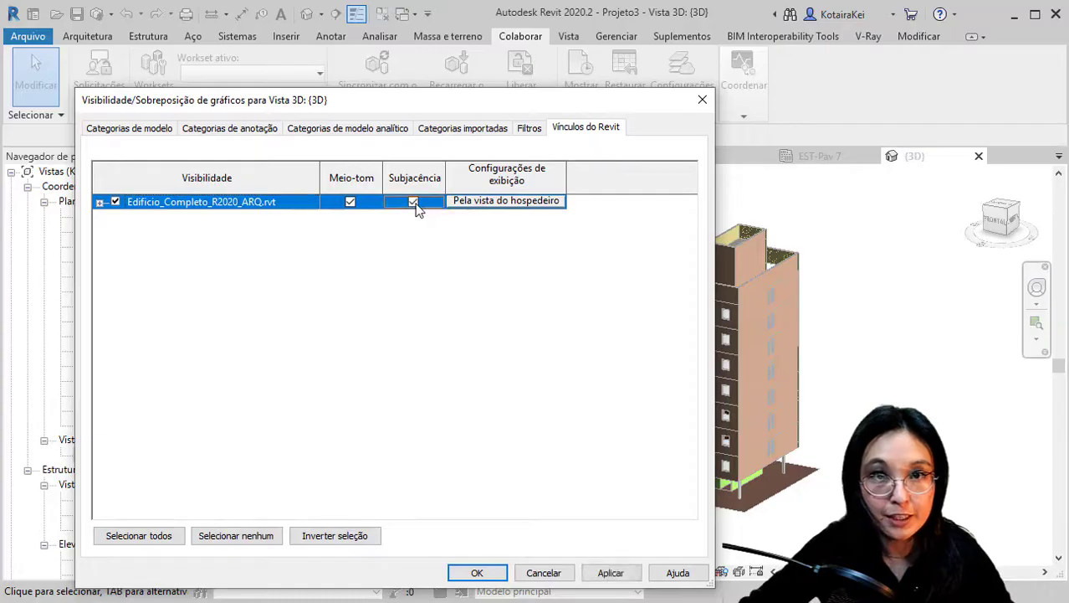
left_click(611, 574)
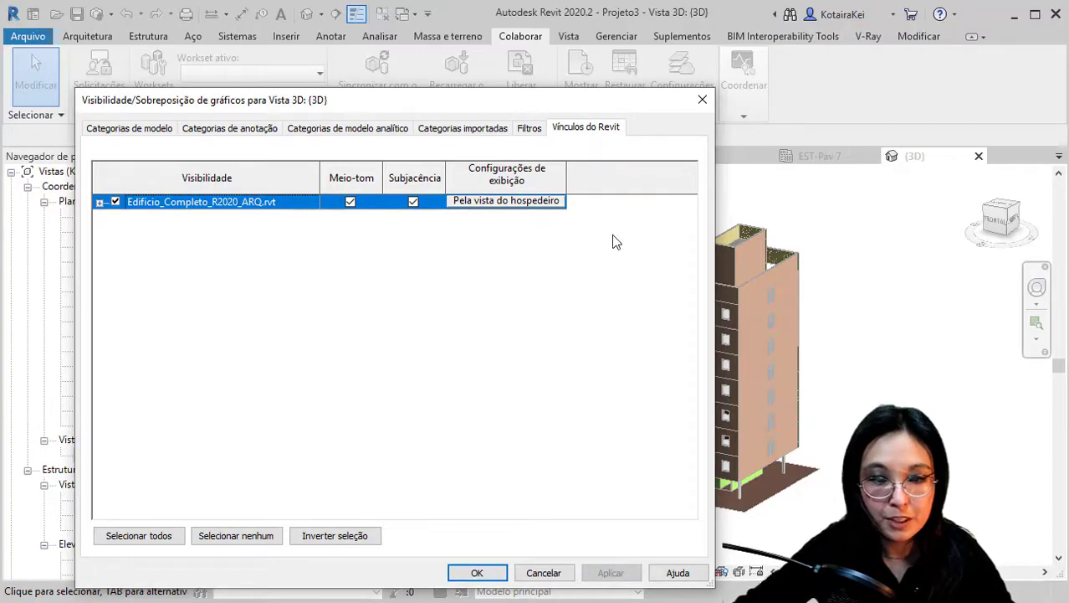
left_click_drag(620, 104, 412, 394)
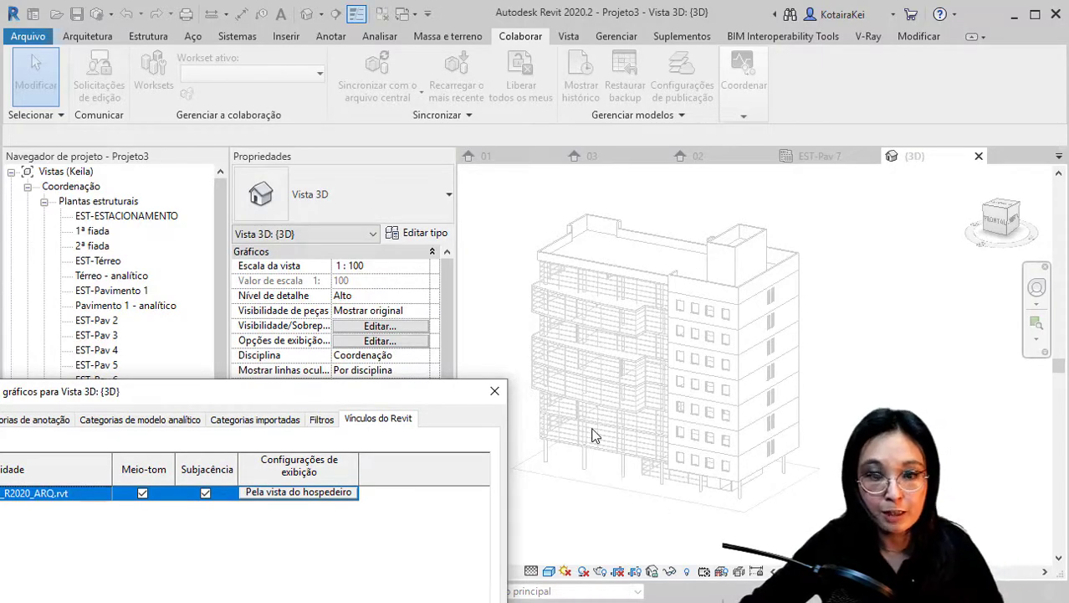
left_click_drag(350, 401, 704, 75)
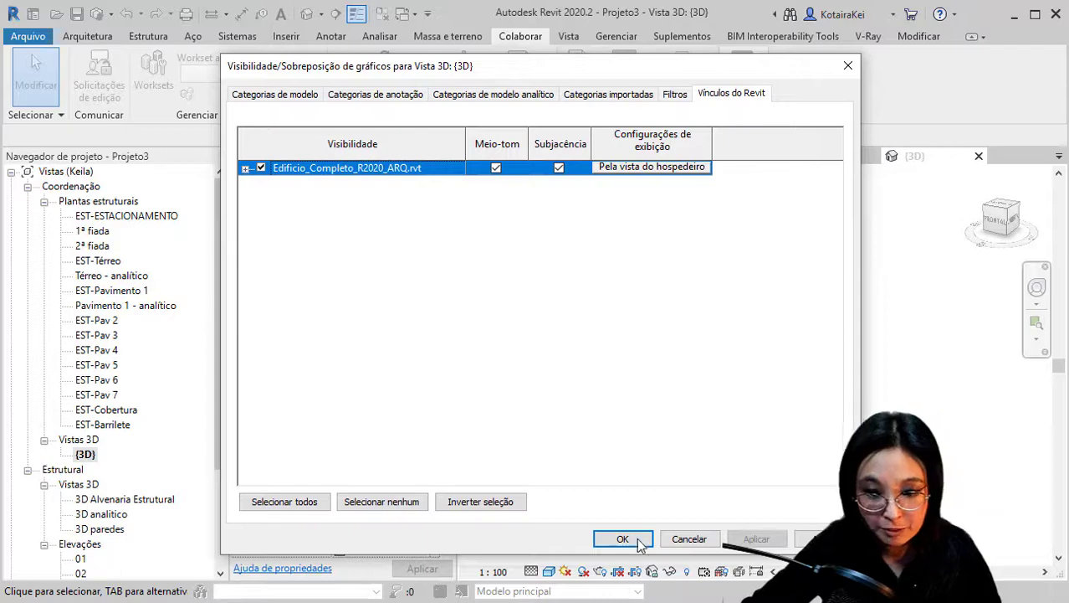
left_click(640, 541)
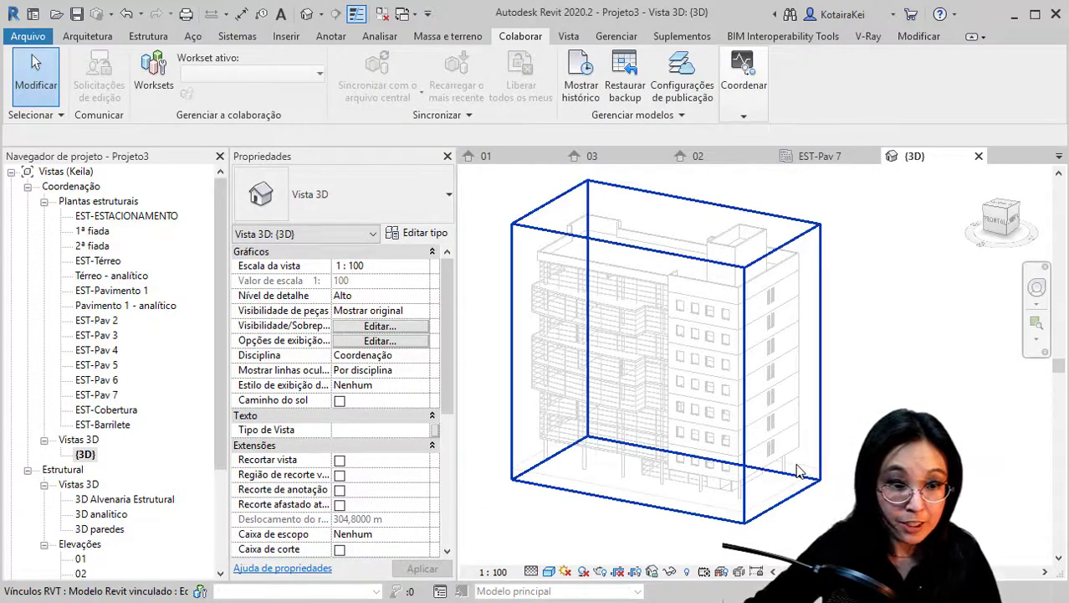
Open the EST-Térreo structural plan zoomed on the grid, with the Estrutura ribbon showing.
left_click(97, 264)
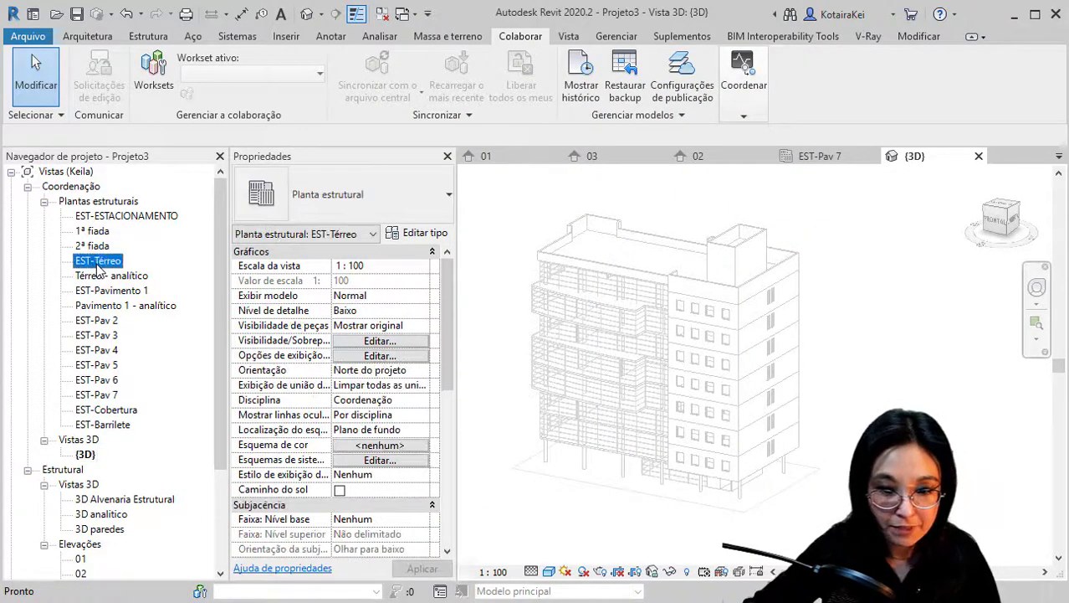
double_click(97, 265)
scroll(598, 503, "down", 2)
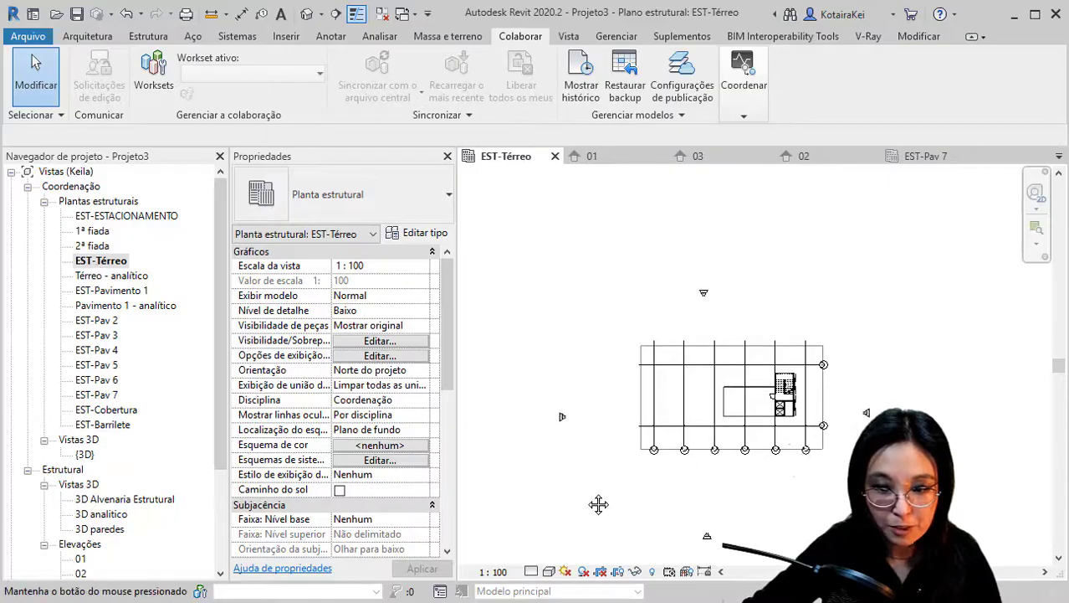
scroll(736, 520, "up", 2)
scroll(734, 510, "up", 2)
scroll(728, 498, "up", 1)
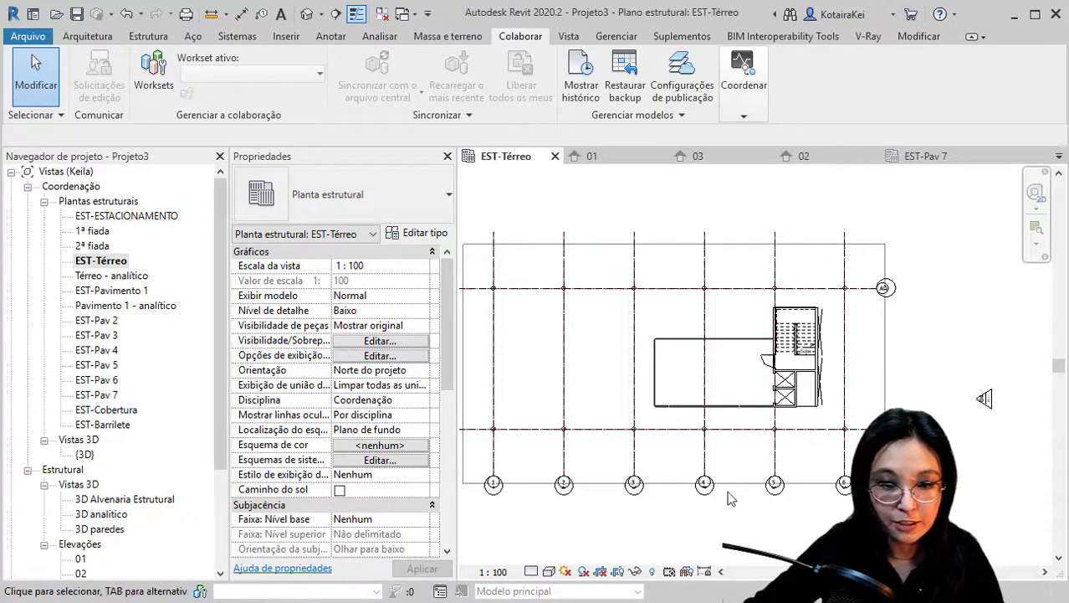
left_click(163, 40)
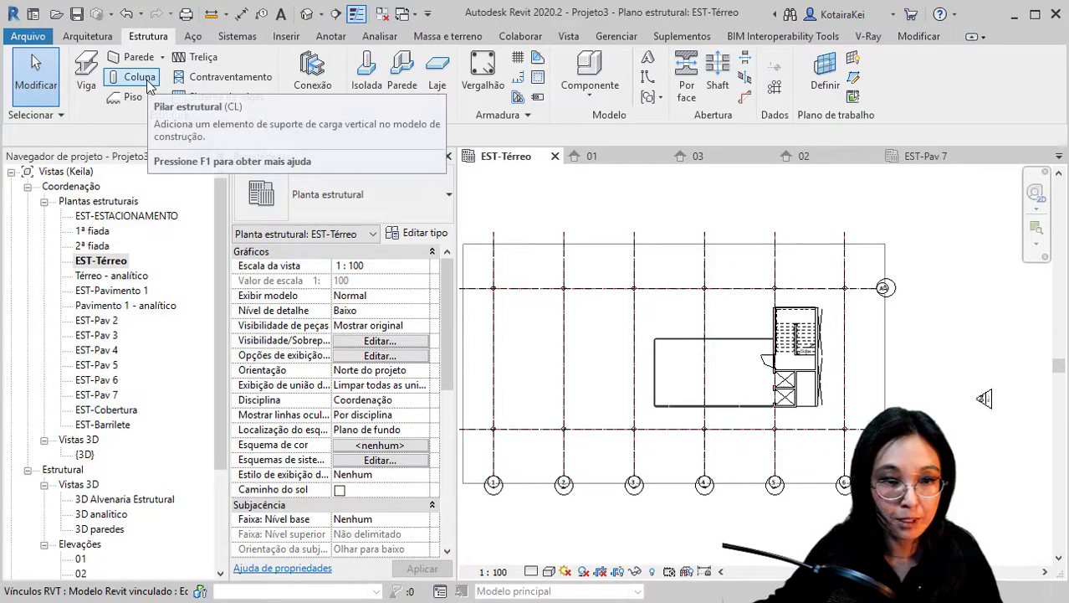
mouse_move(134, 77)
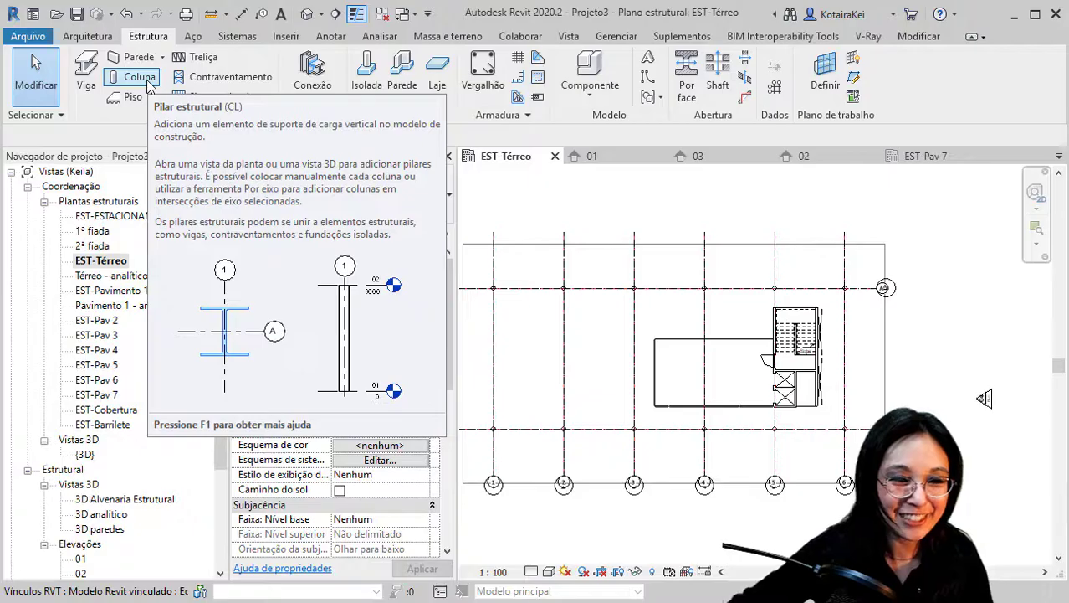
Start 30x30cm concrete columns set to extend upward to EST-Pavimento 1.
left_click(148, 83)
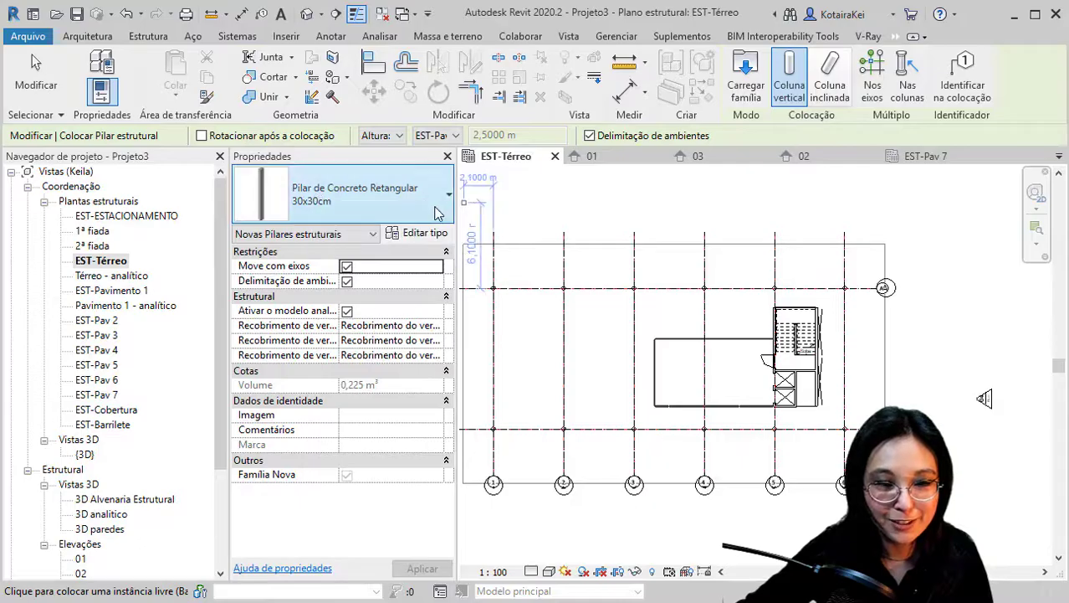
left_click(393, 136)
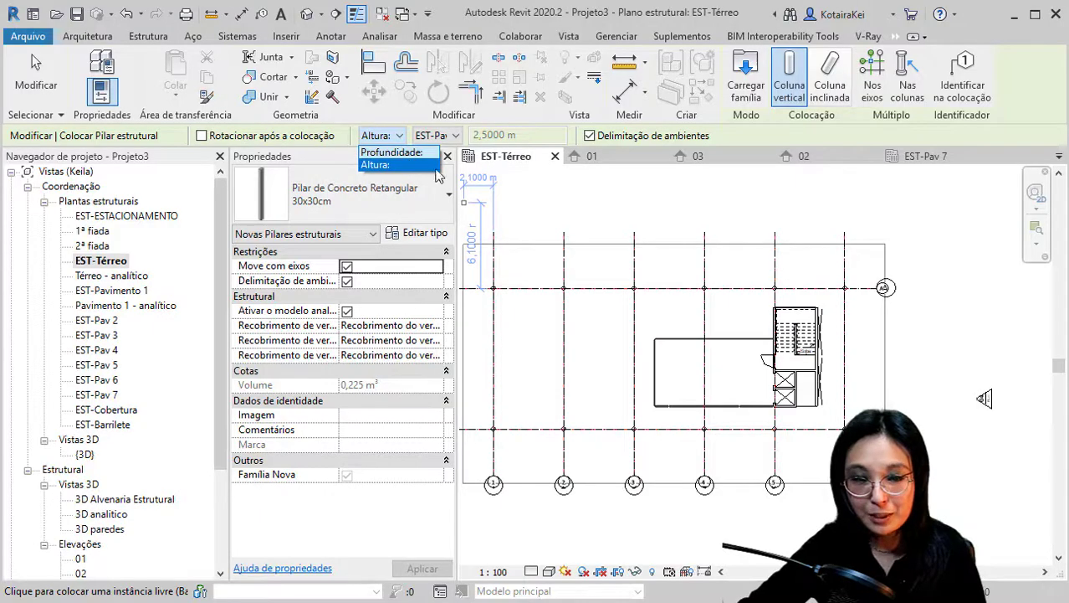
left_click(451, 138)
left_click(452, 138)
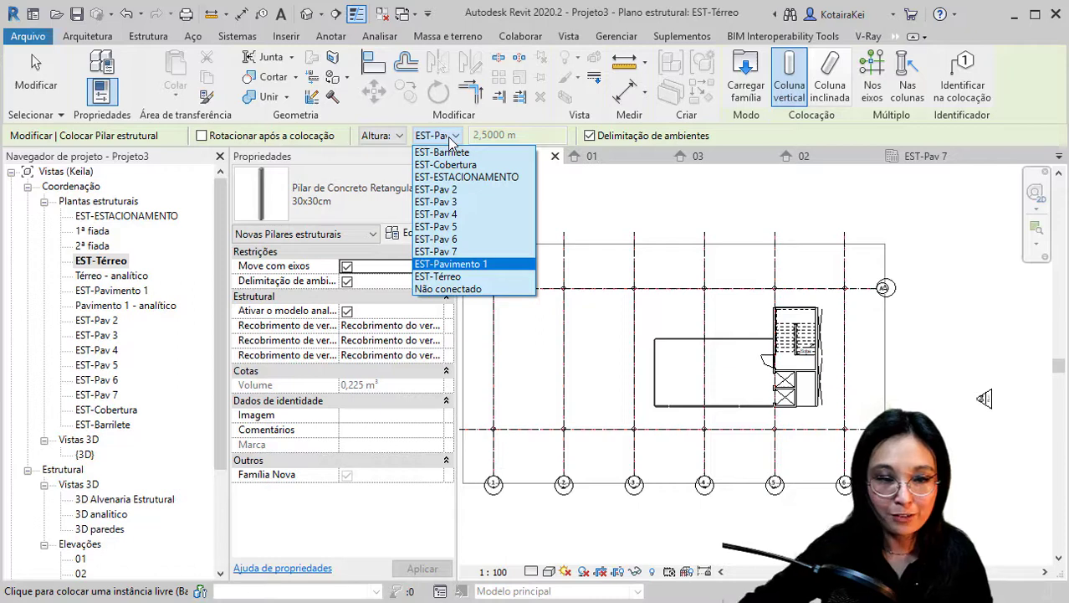
left_click(451, 138)
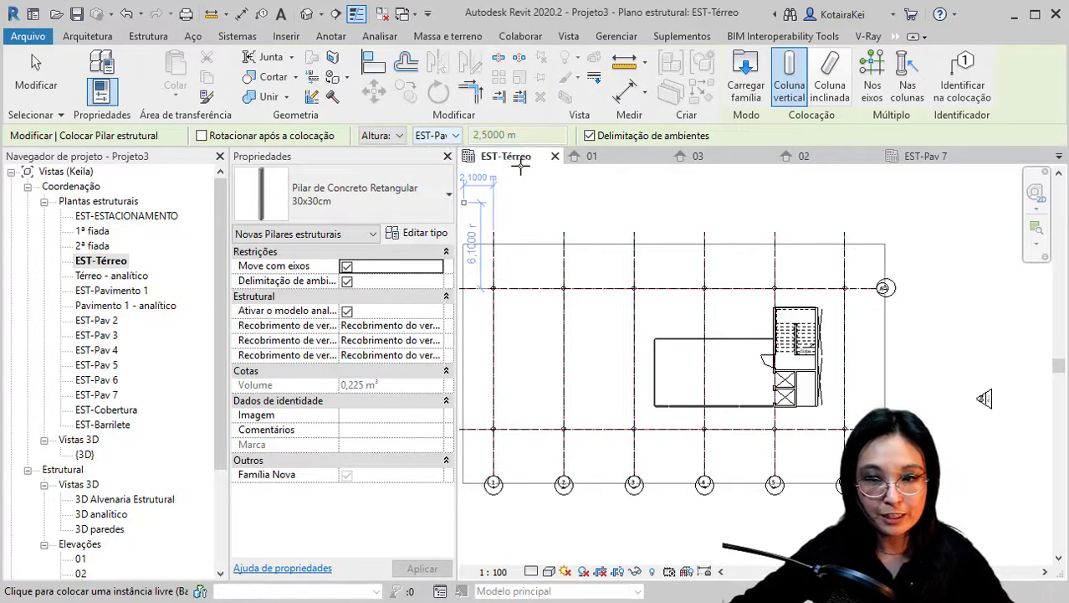
Place columns at every grid intersection using Nos eixos on the selected grids.
left_click(872, 92)
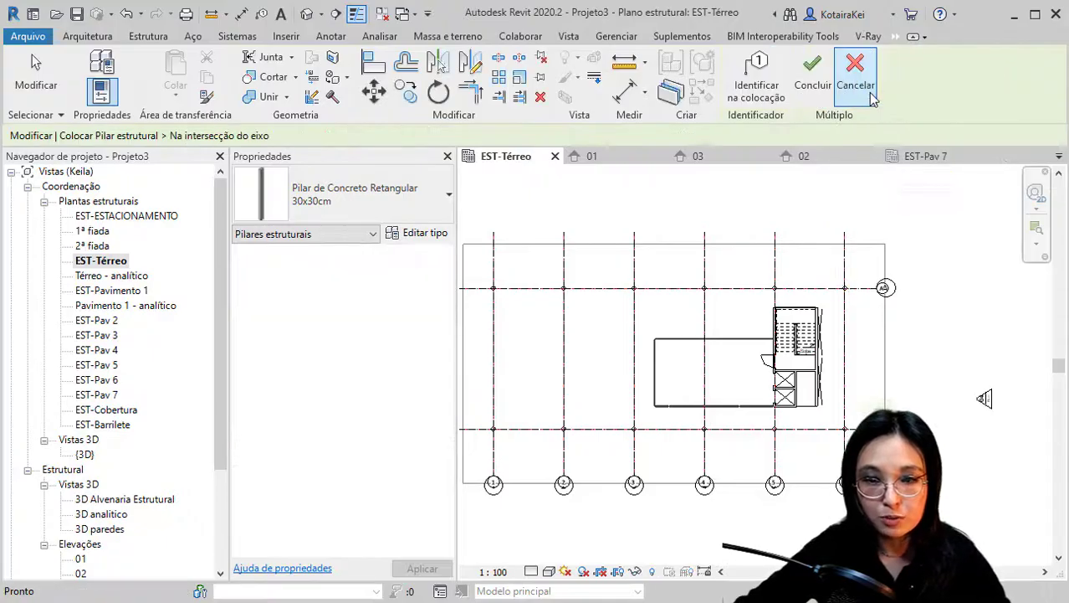
scroll(832, 333, "down", 2)
left_click_drag(902, 258, 562, 465)
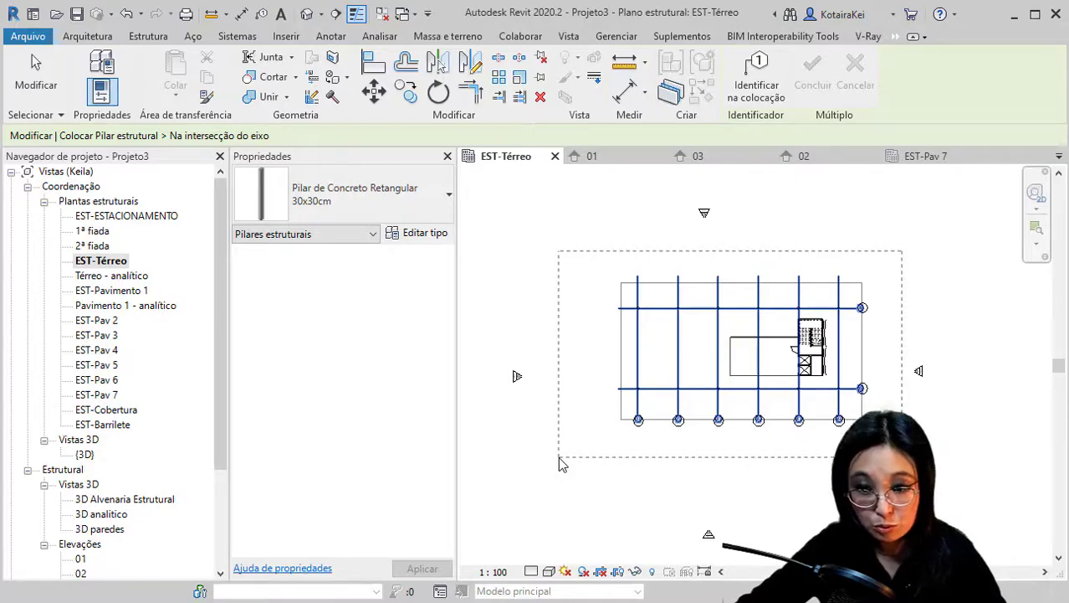
left_click_drag(559, 458, 558, 456)
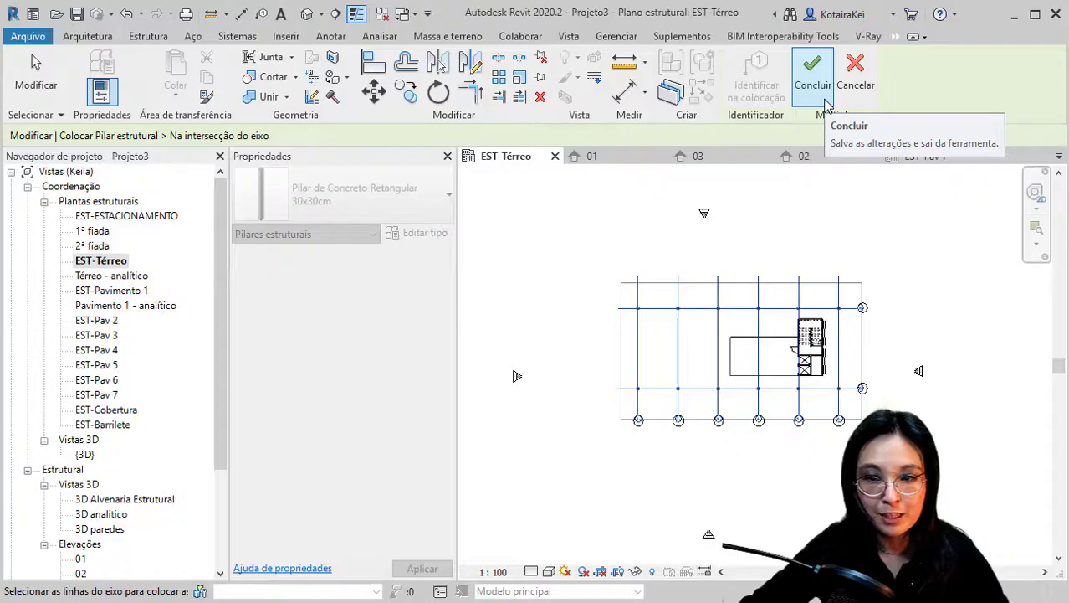
left_click(825, 108)
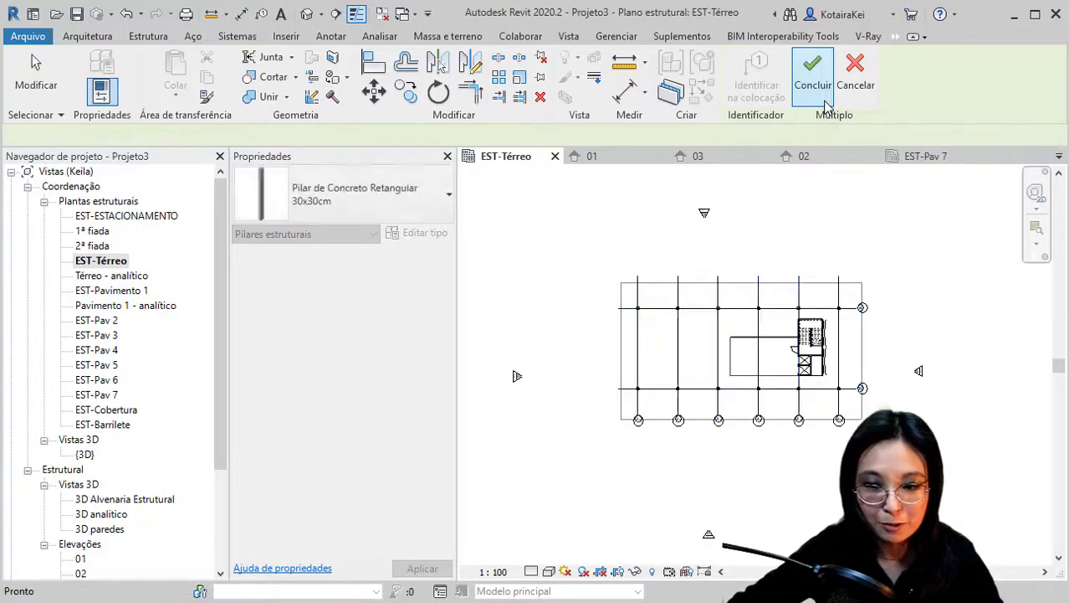
Exit the column tool and open the default 3D view of the building.
scroll(682, 393, "up", 1)
scroll(682, 393, "up", 2)
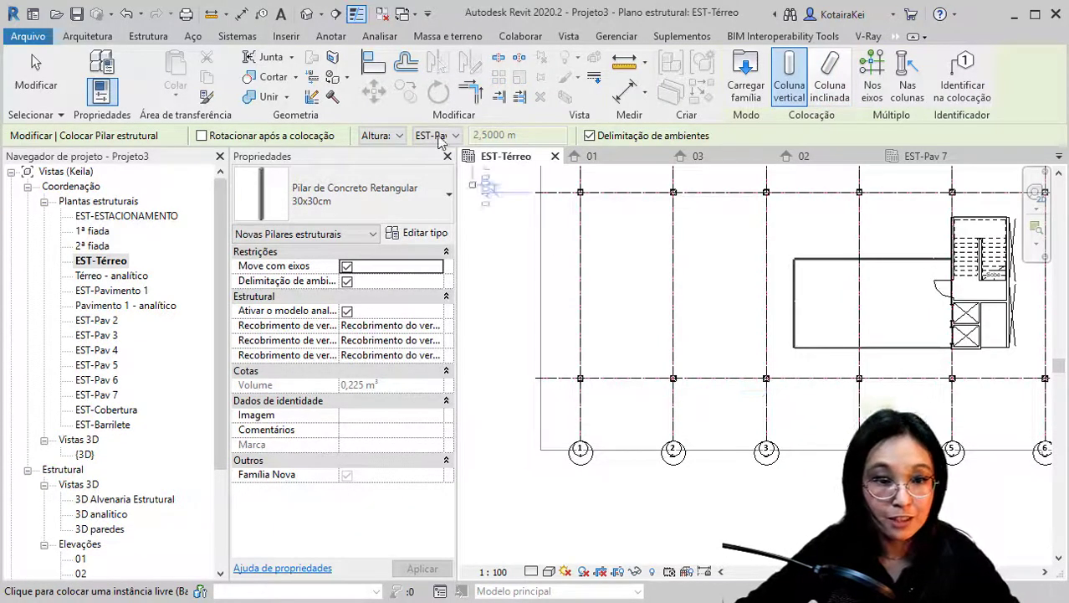
key("Escape")
key("Escape")
left_click(307, 13)
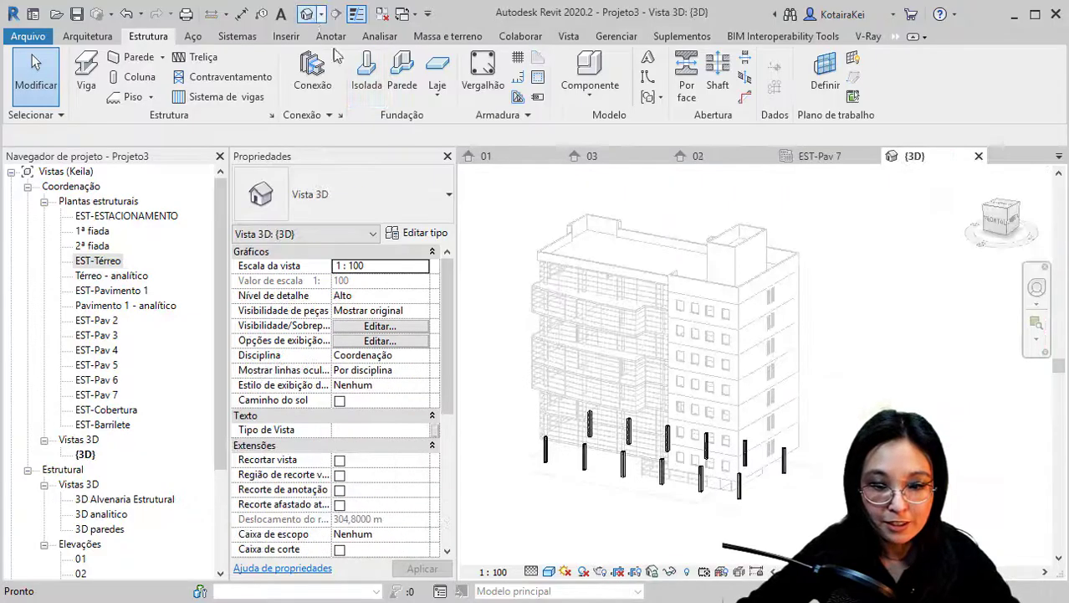
Zoom to check the new columns in 3D, then return to EST-Térreo framed on the grid.
scroll(540, 532, "up", 3)
scroll(512, 540, "down", 1)
scroll(513, 540, "down", 1)
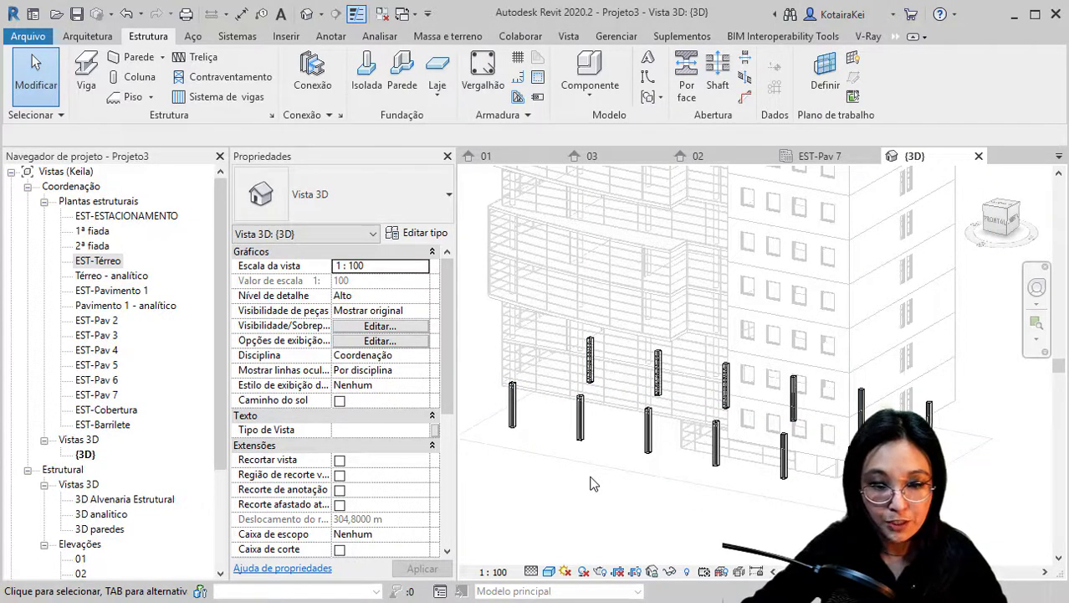
double_click(95, 261)
middle_click_drag(644, 396, 601, 452)
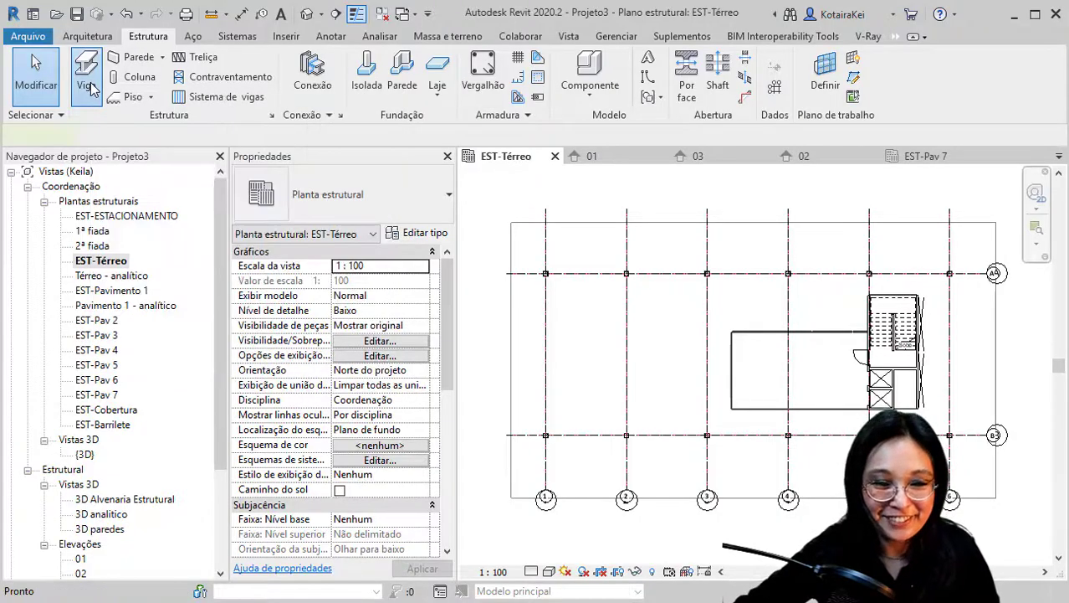
Start a beam using Viga de Concreto Retangular 30x60cm, confirming b 0.30 m and h 0.60 m.
left_click(88, 87)
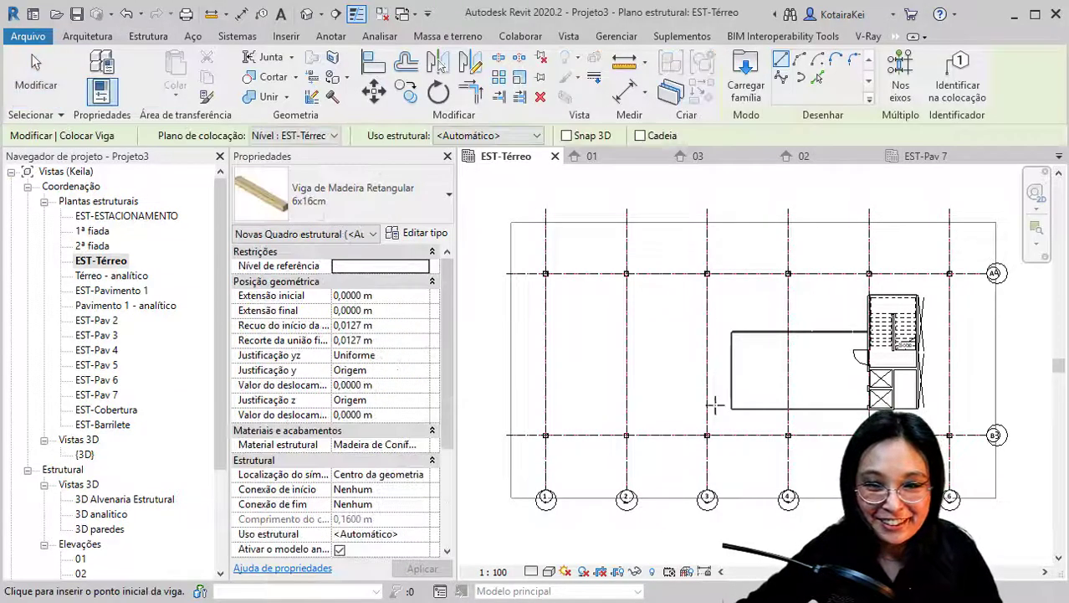
left_click(393, 199)
scroll(393, 373, "up", 1)
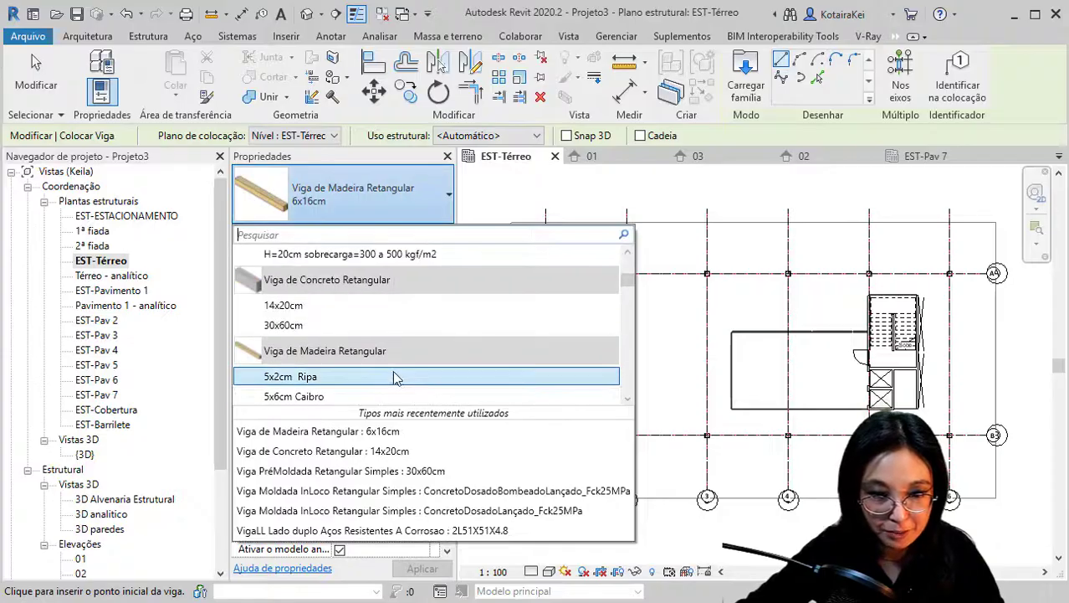
left_click(296, 326)
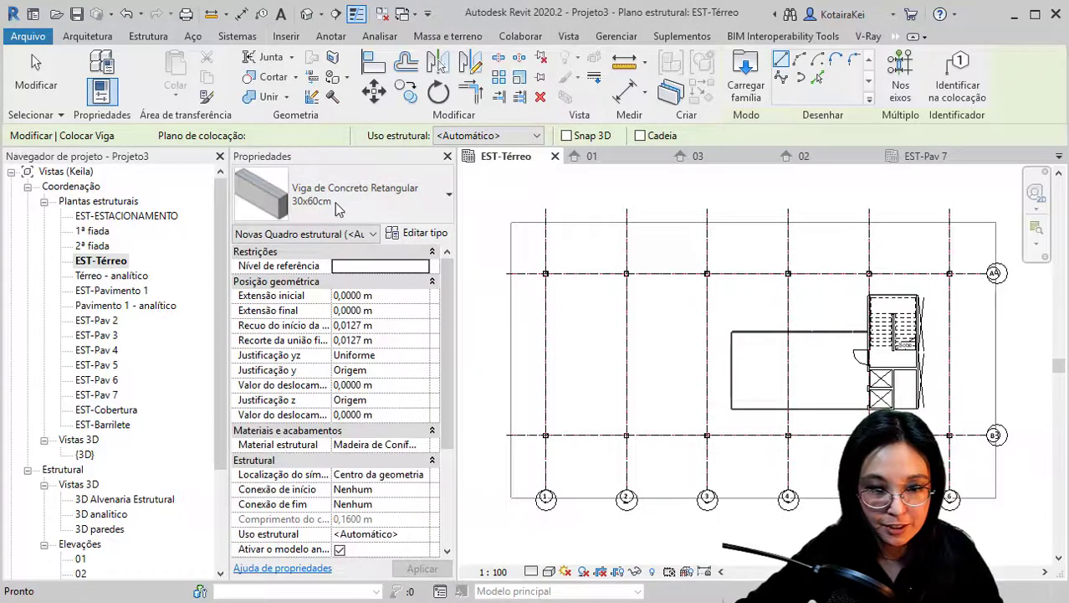
left_click(425, 239)
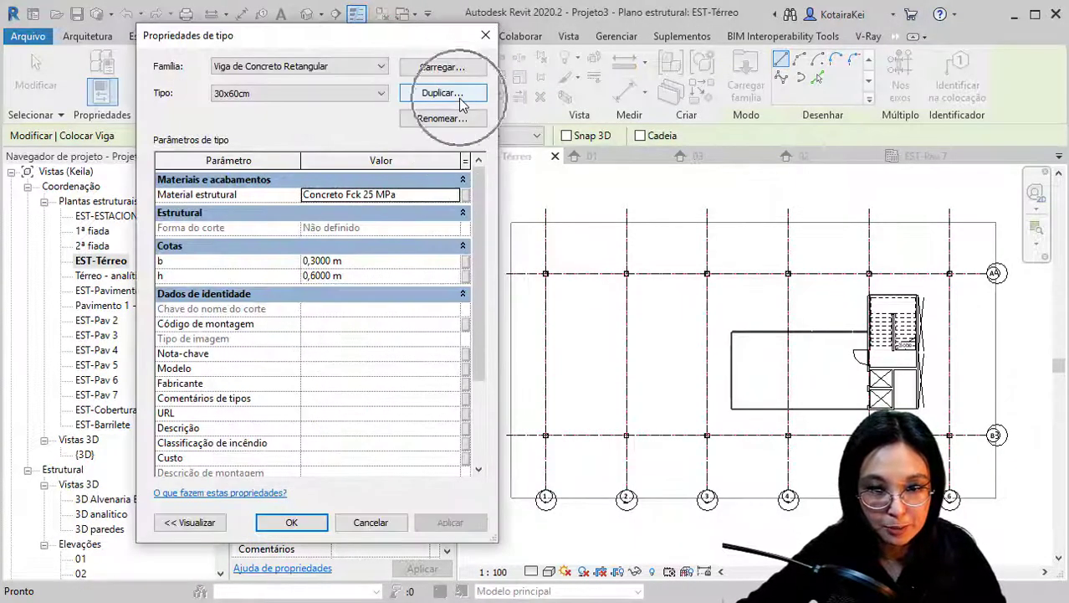
left_click(356, 263)
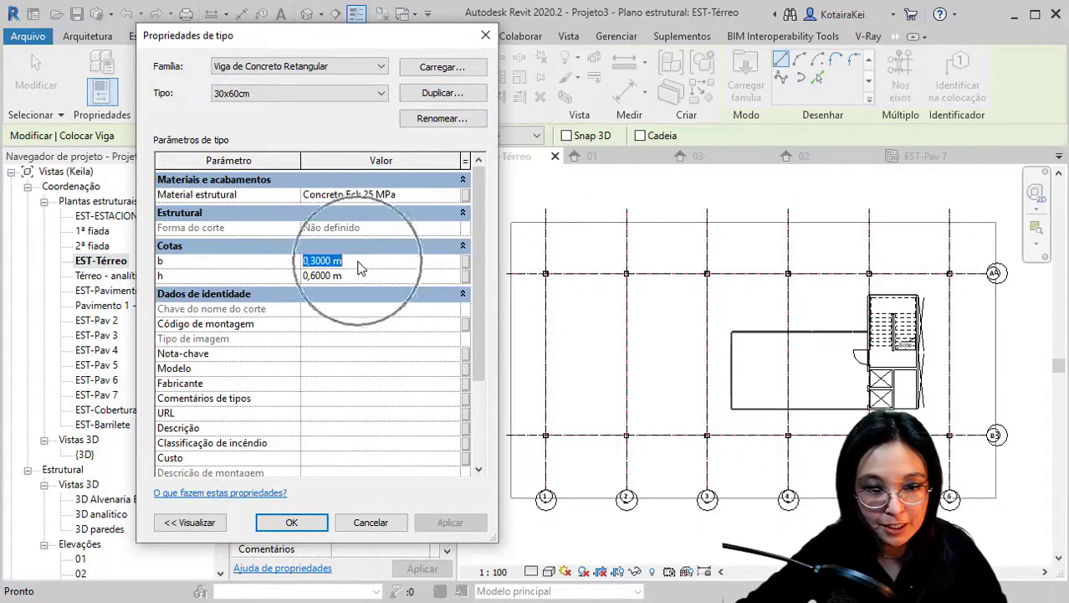
left_click(364, 276)
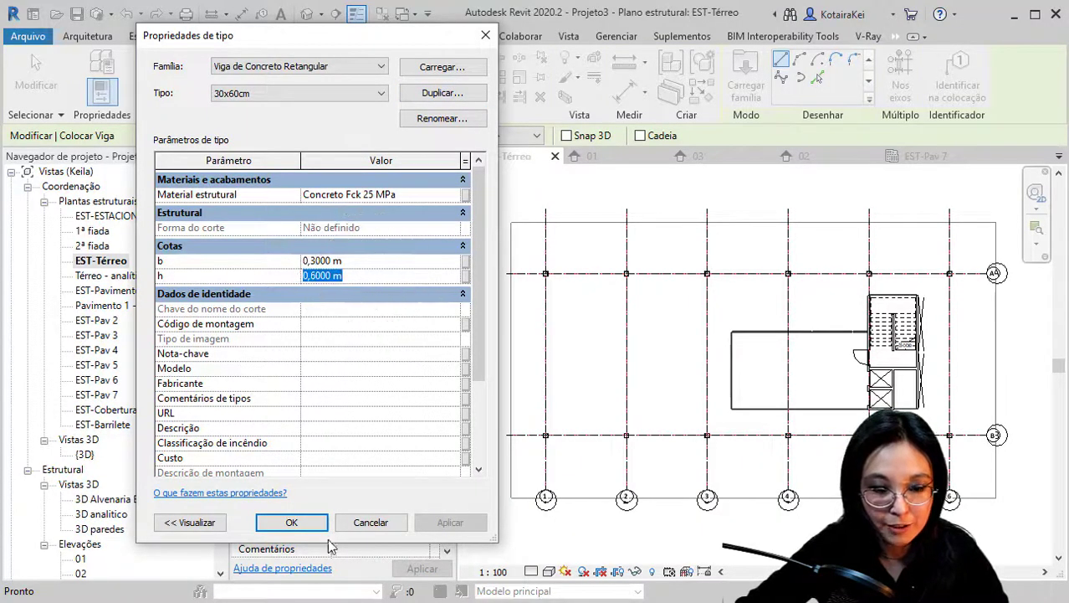
left_click(292, 521)
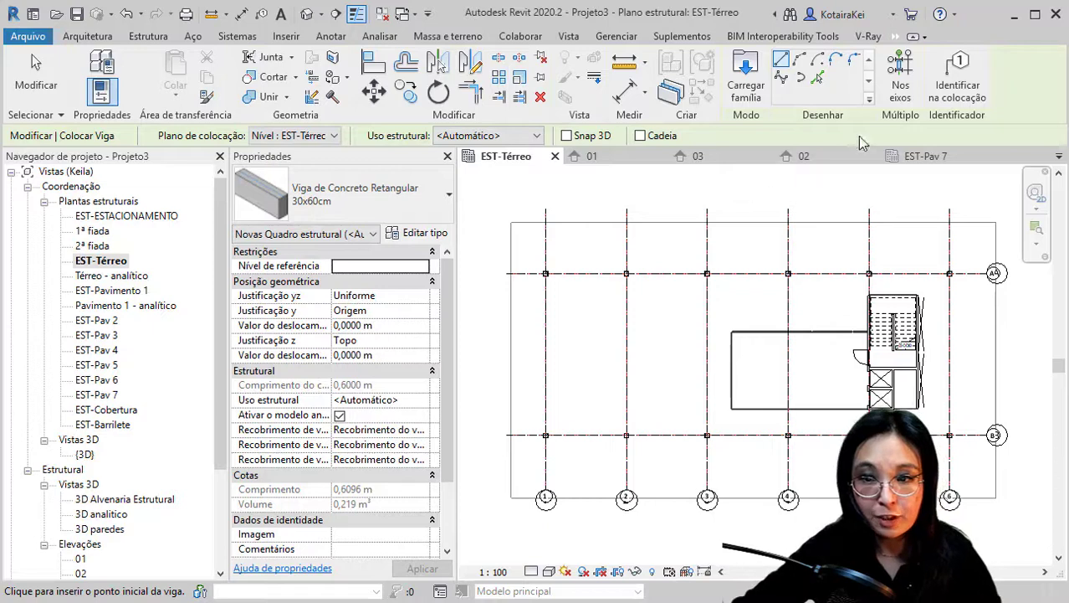
Place 30x60cm beams along all EST-Térreo grid lines with Nos eixos, then view them in 3D.
left_click(900, 76)
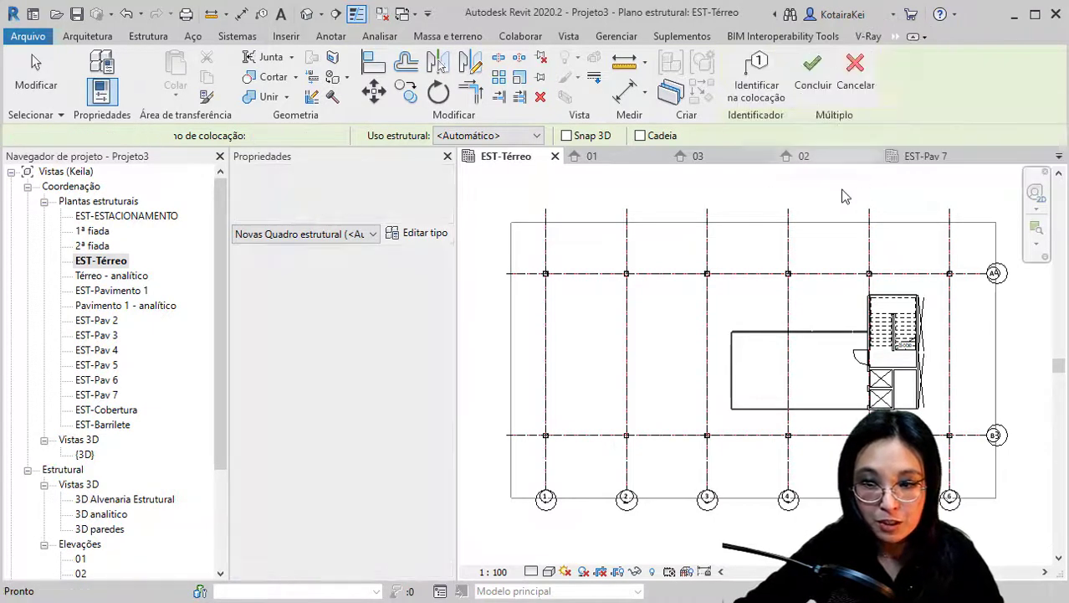
scroll(715, 216, "down", 3)
mouse_move(888, 191)
left_mouse_down()
mouse_move(500, 385)
mouse_move(509, 416)
left_mouse_up()
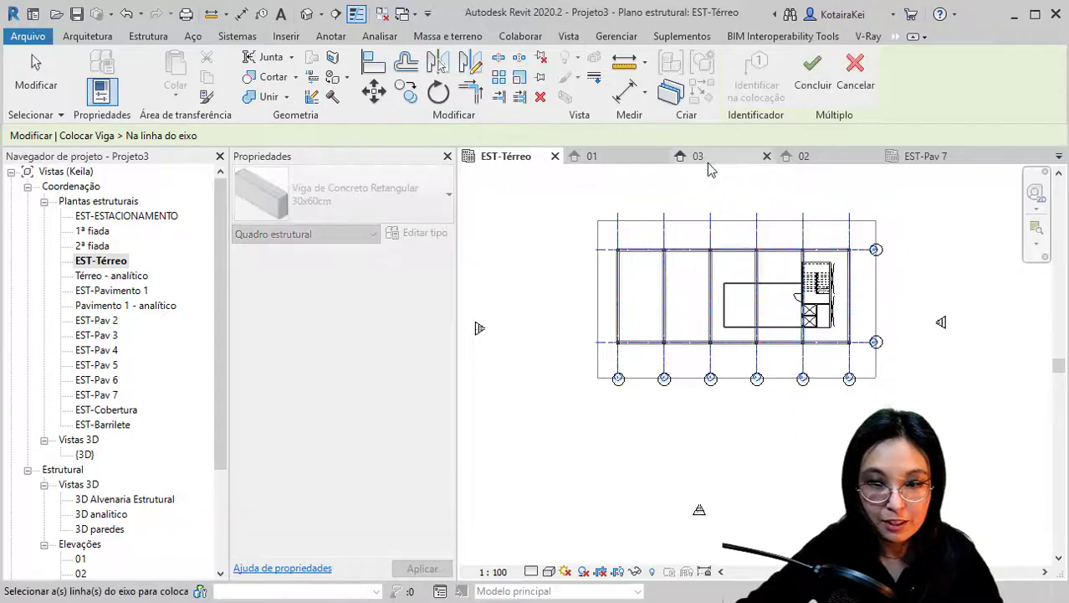
left_click(815, 88)
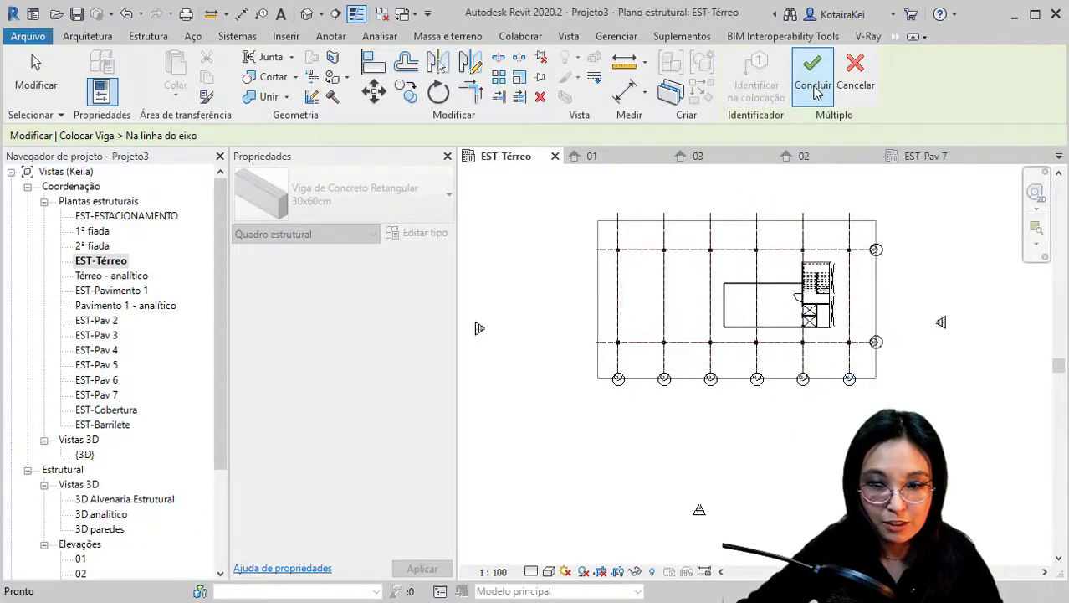
left_click(308, 22)
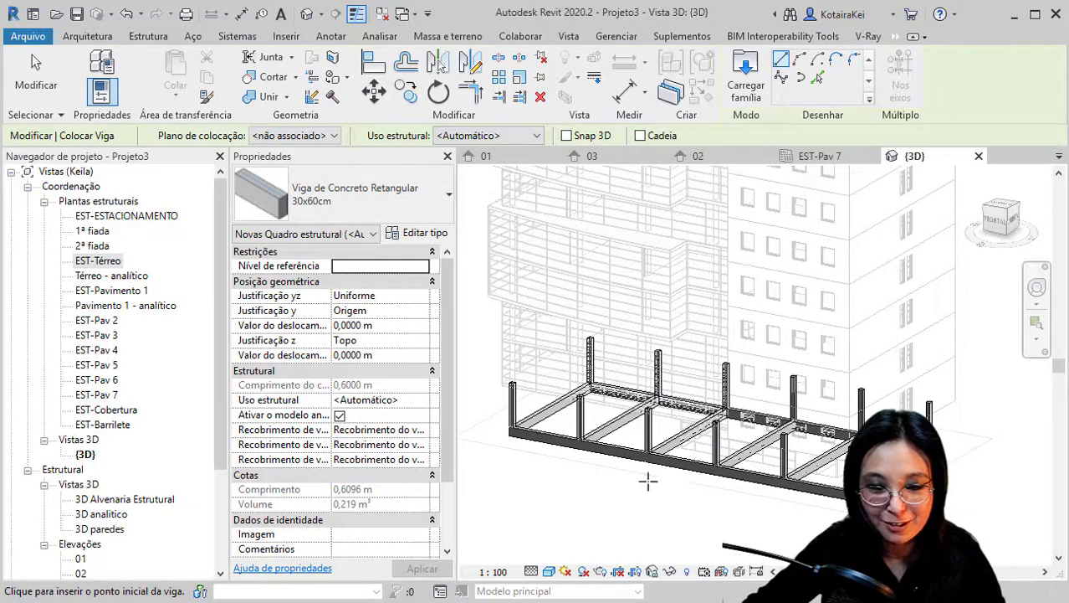
Close the 3D view, zoom into the EST-Térreo plan, and exit the beam tool.
left_click(980, 156)
scroll(691, 382, "up", 3)
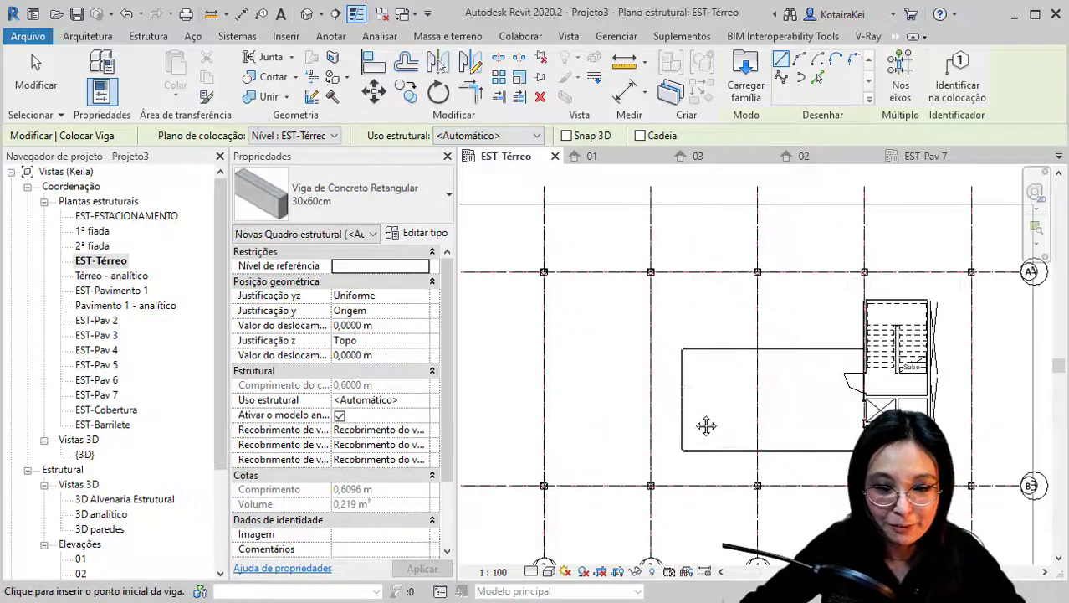
scroll(704, 425, "up", 1)
key("Escape")
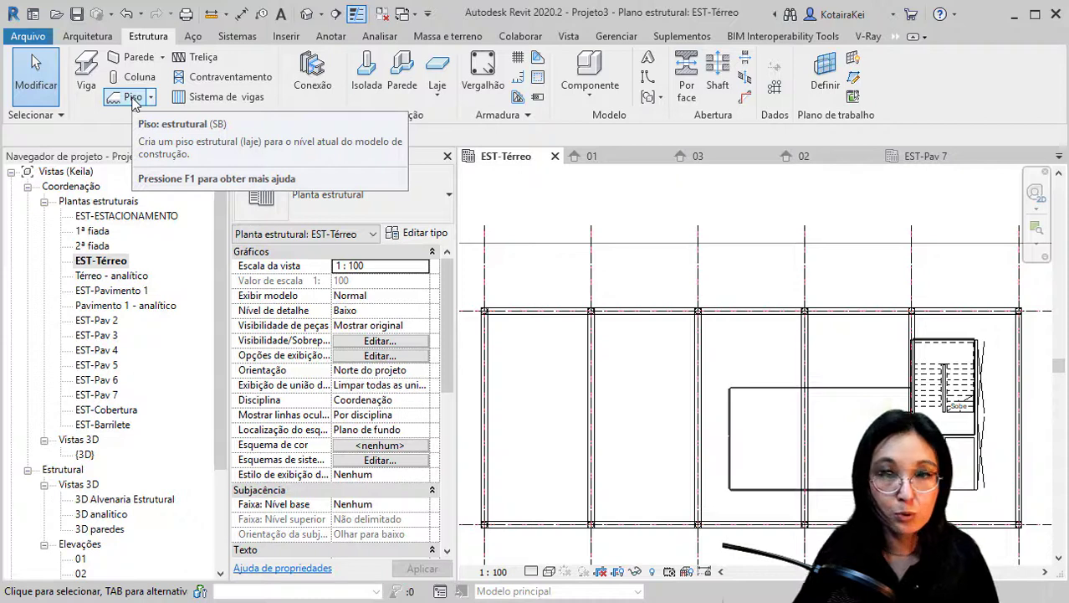
mouse_move(131, 97)
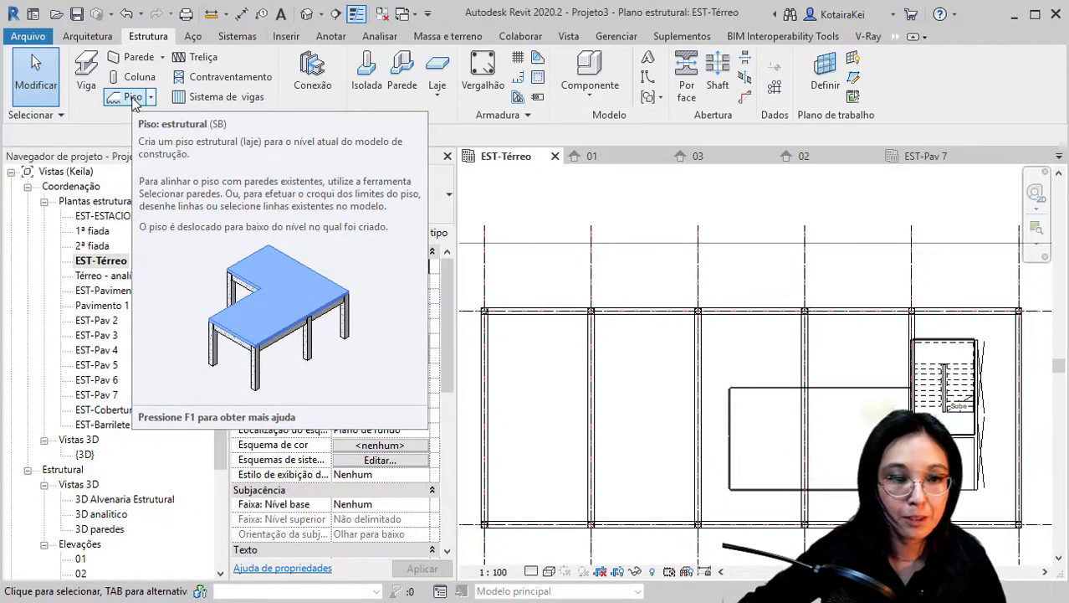
Sketch a rectangular 20cm concrete slab from grid A/1 to B/2 (45.518 m²).
left_click(134, 99)
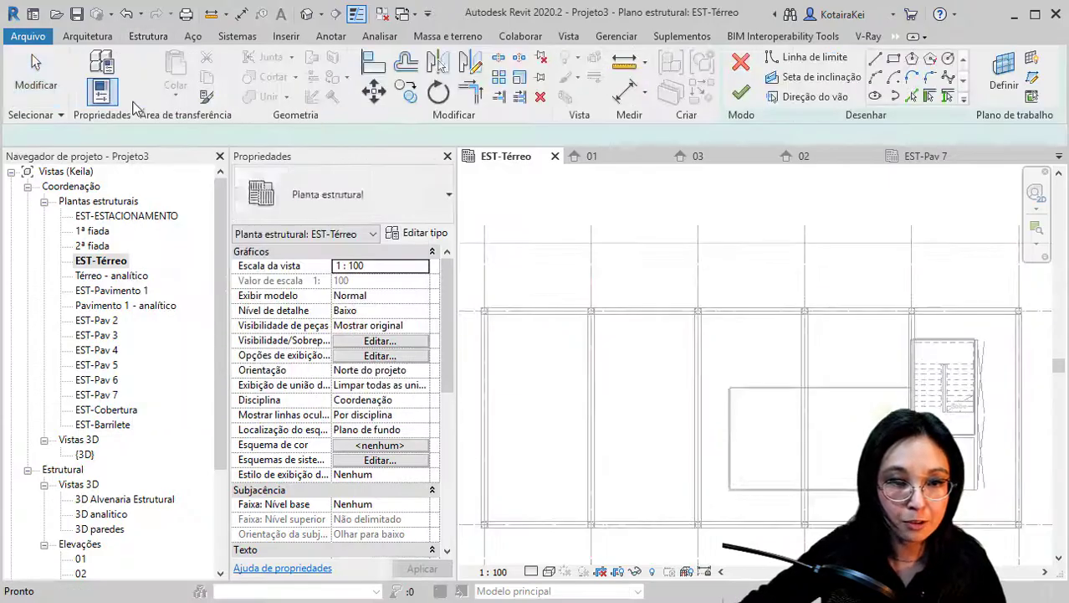
left_click(894, 59)
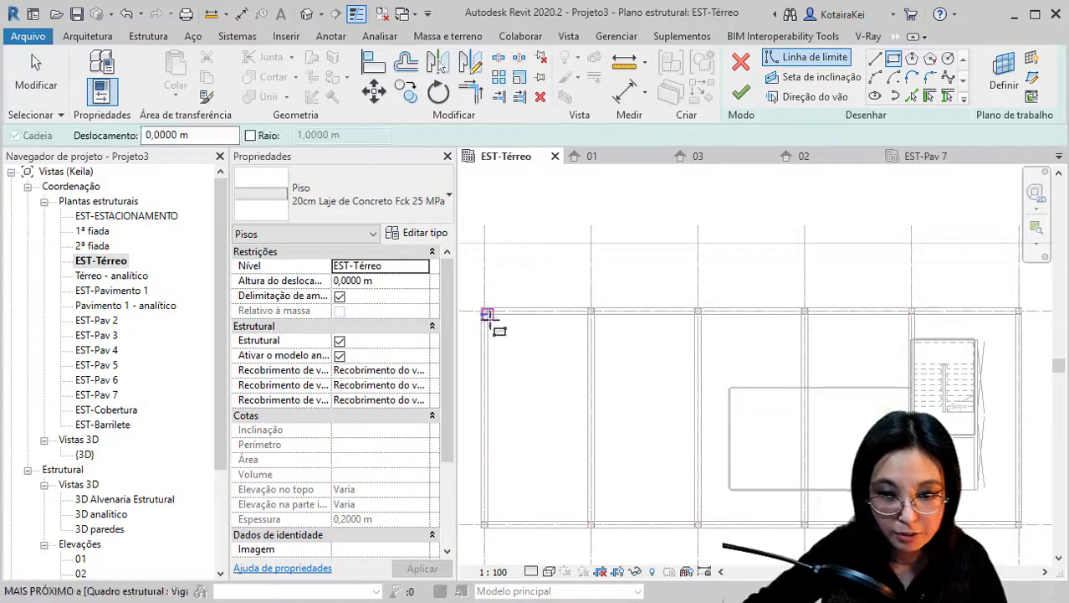
scroll(490, 316, "up", 3)
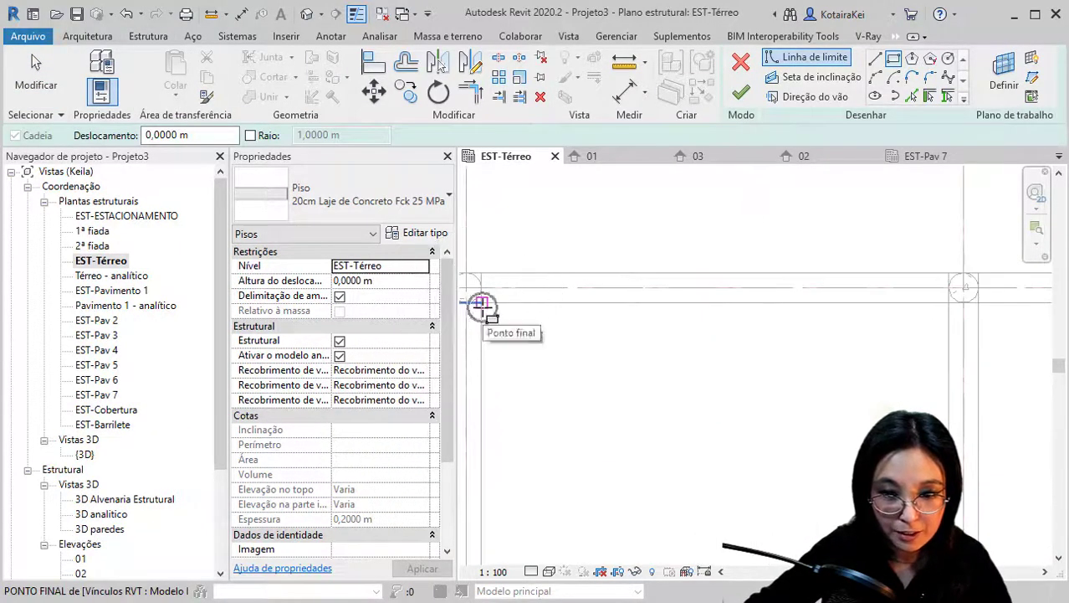
left_click(486, 305)
scroll(485, 306, "down", 3)
middle_click_drag(563, 384, 525, 204)
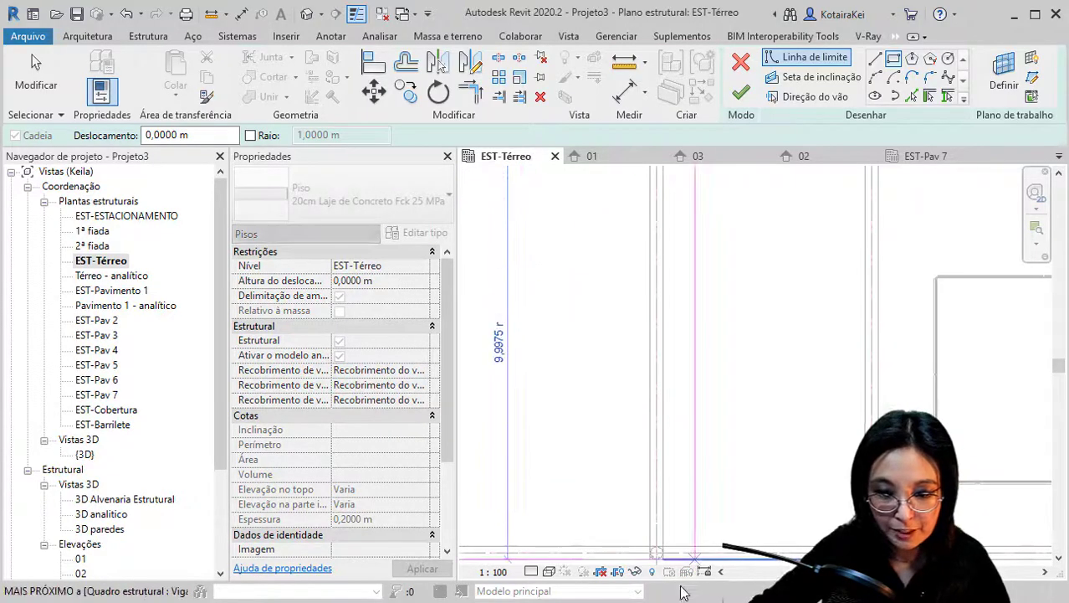
left_click(650, 548)
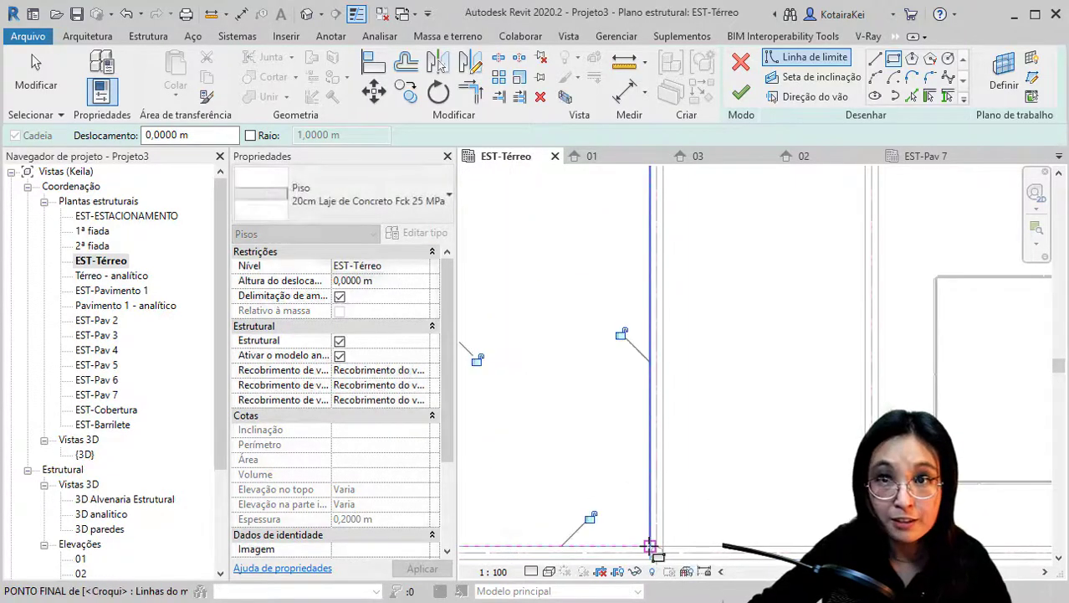
scroll(595, 434, "down", 3)
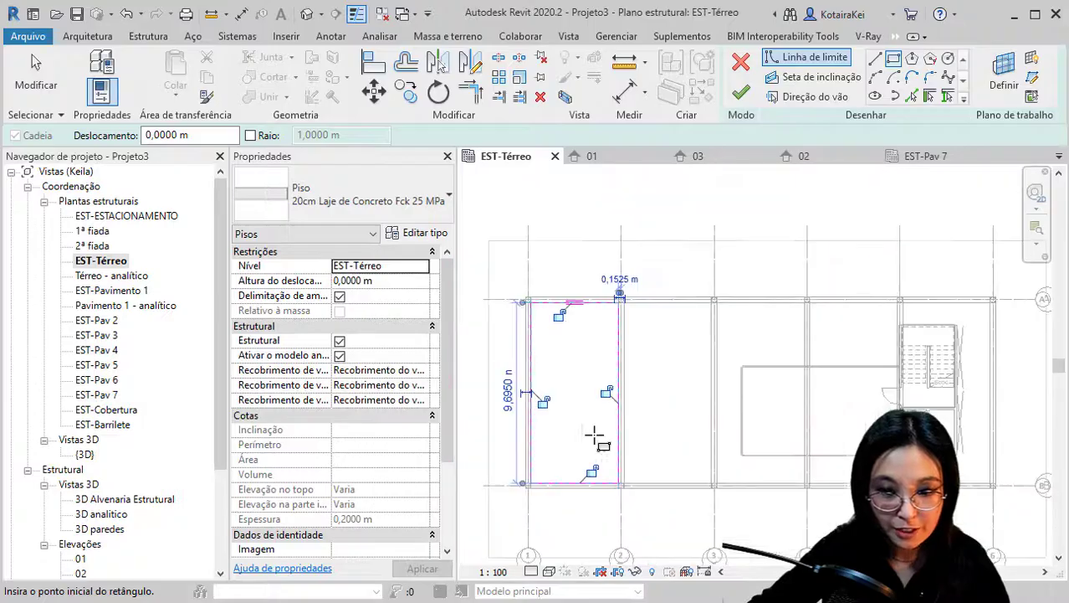
mouse_move(576, 442)
middle_mouse_down()
mouse_move(556, 458)
mouse_move(551, 448)
middle_mouse_up()
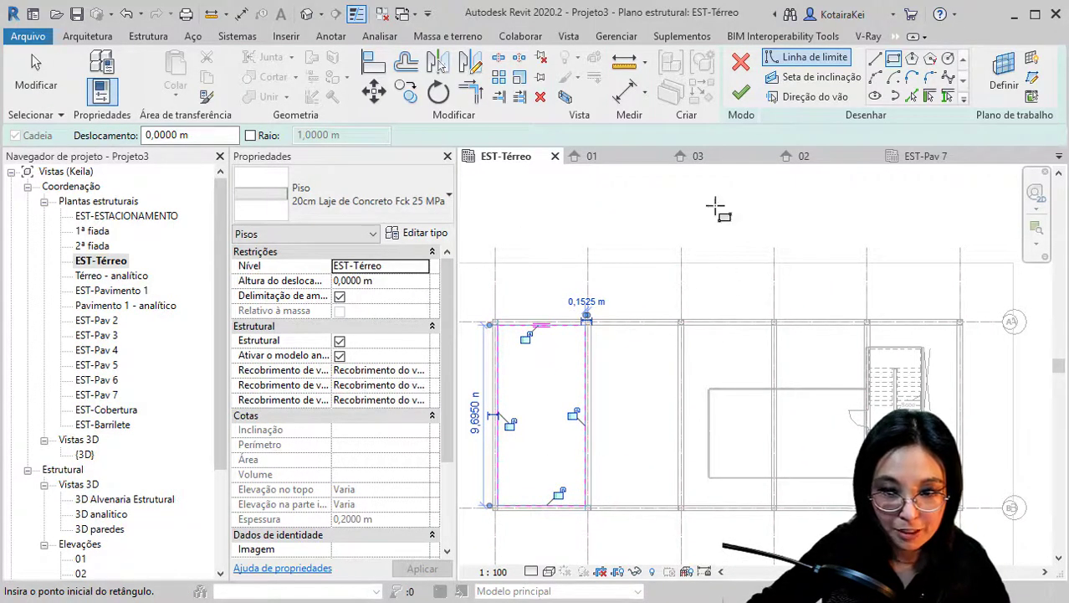
left_click(740, 92)
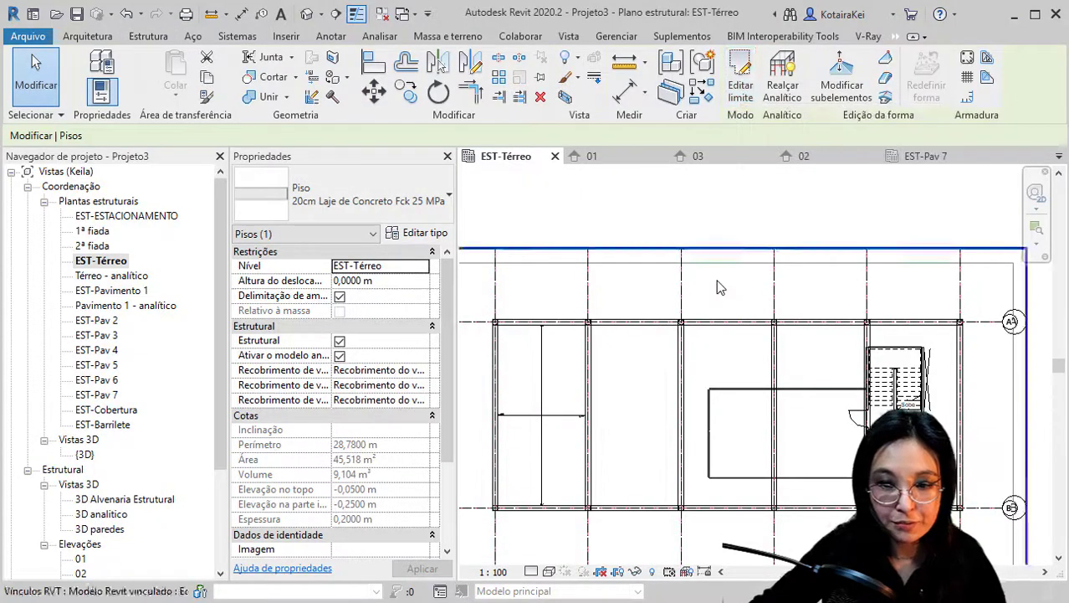
Select the new 20cm ground-floor slab.
left_click(545, 396)
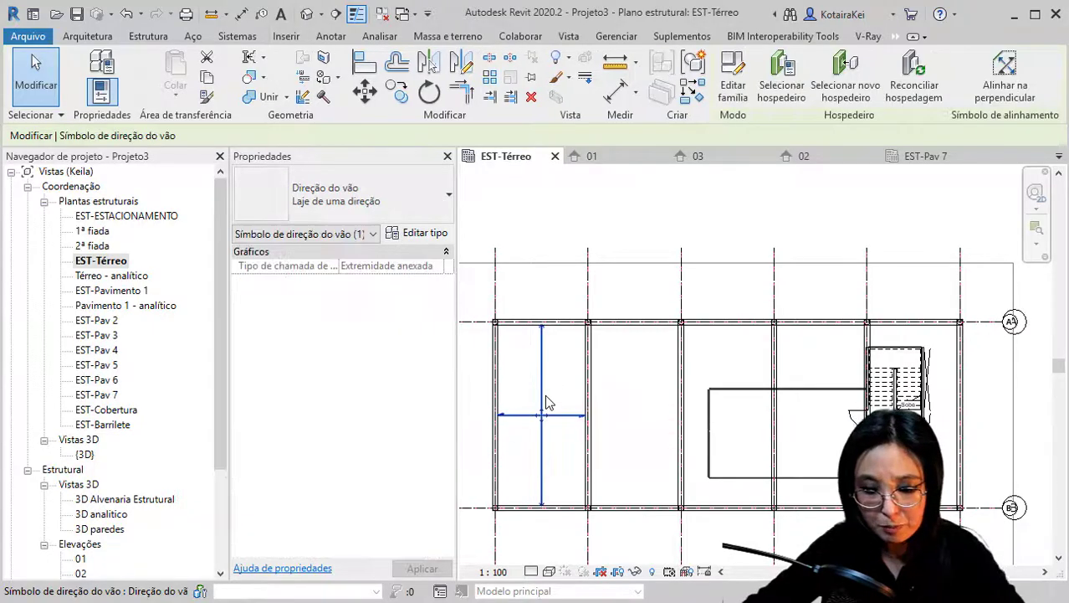
key("Escape")
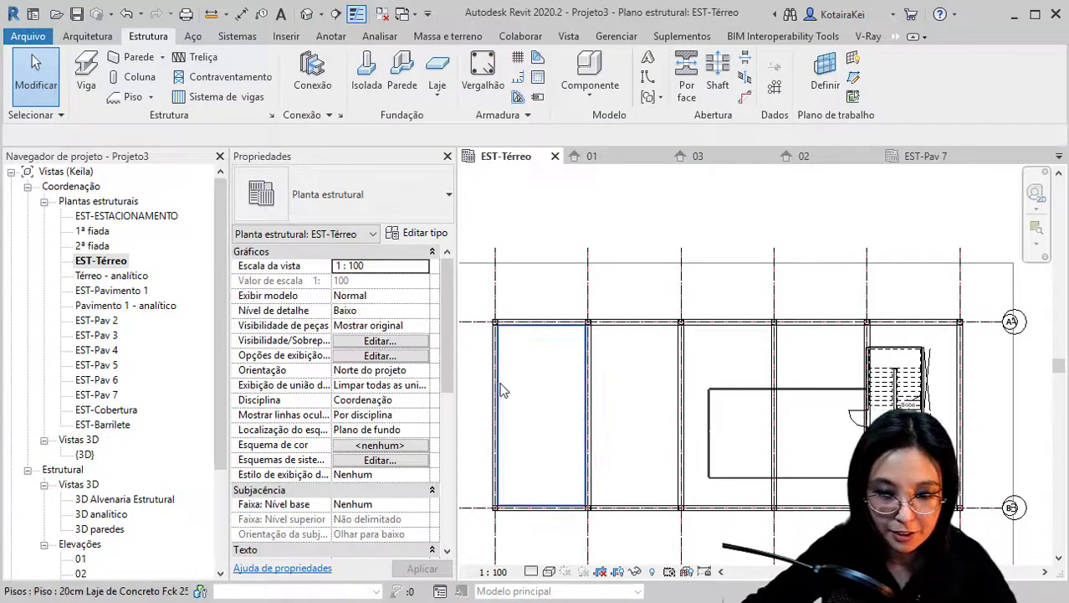
left_click(503, 389)
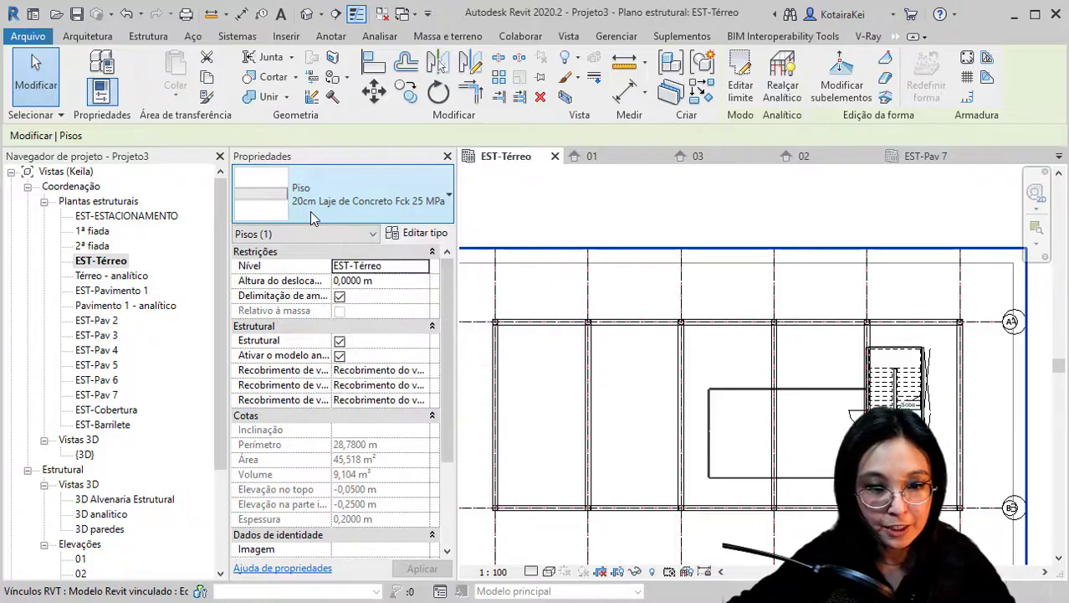
Copy the slab with Multiple into four further grid bays at 5 m spacing.
left_click(405, 94)
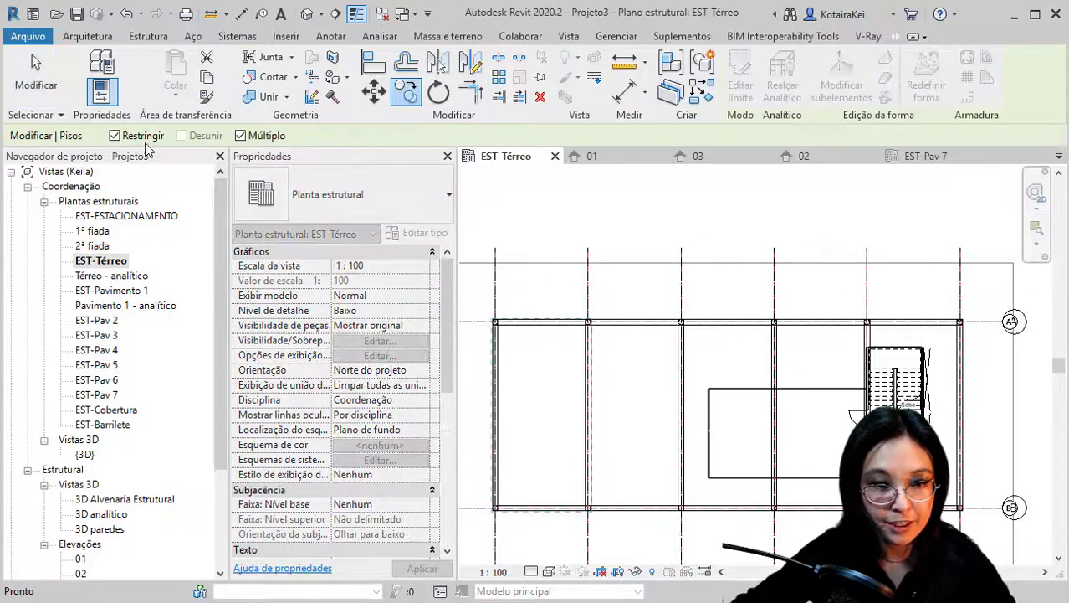
left_click(240, 137)
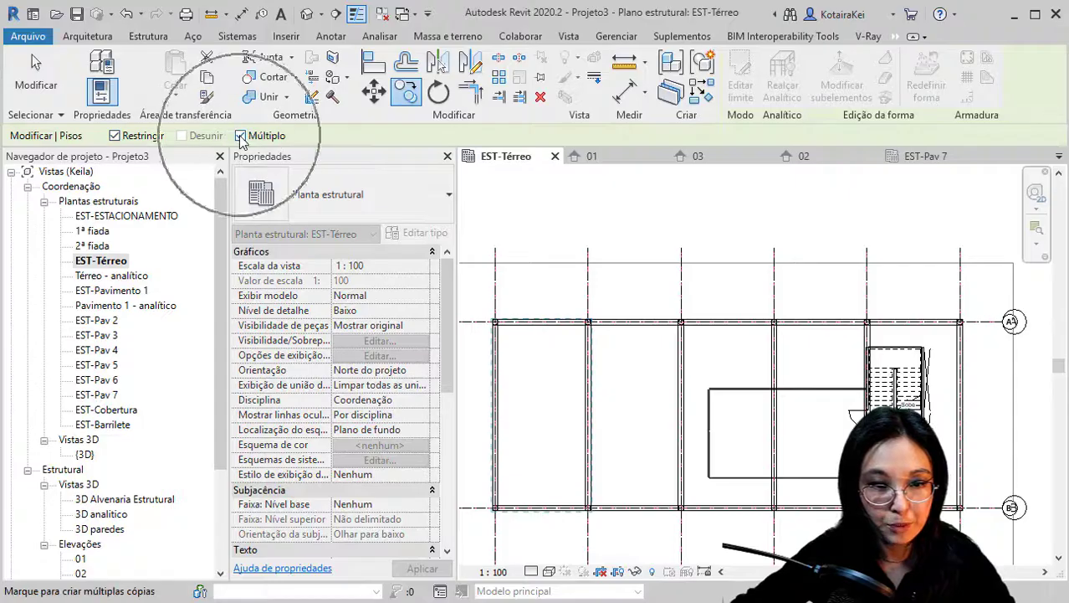
left_click(138, 149)
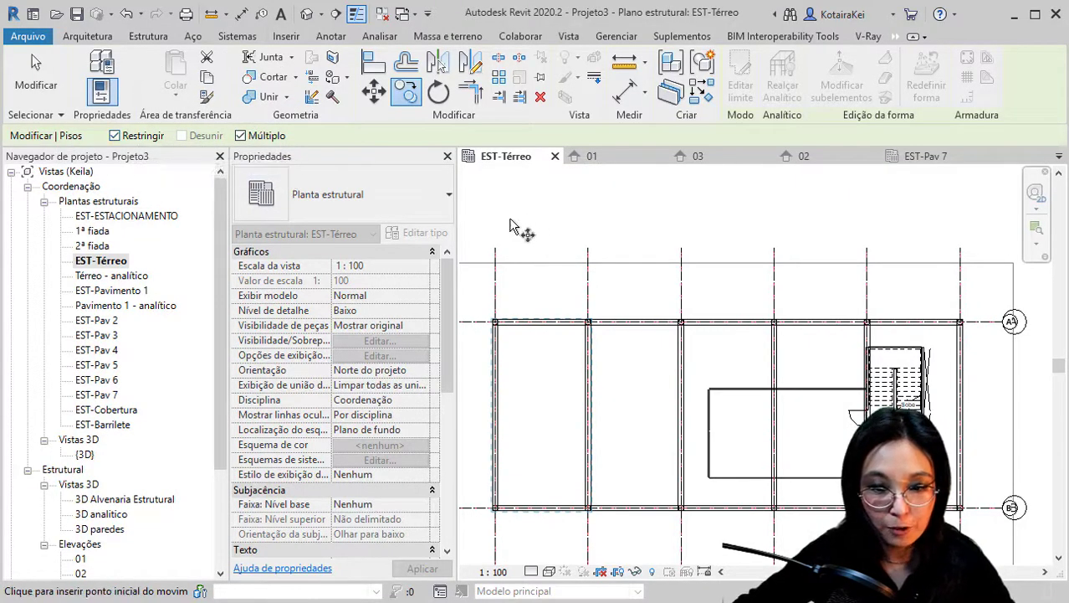
left_click(496, 249)
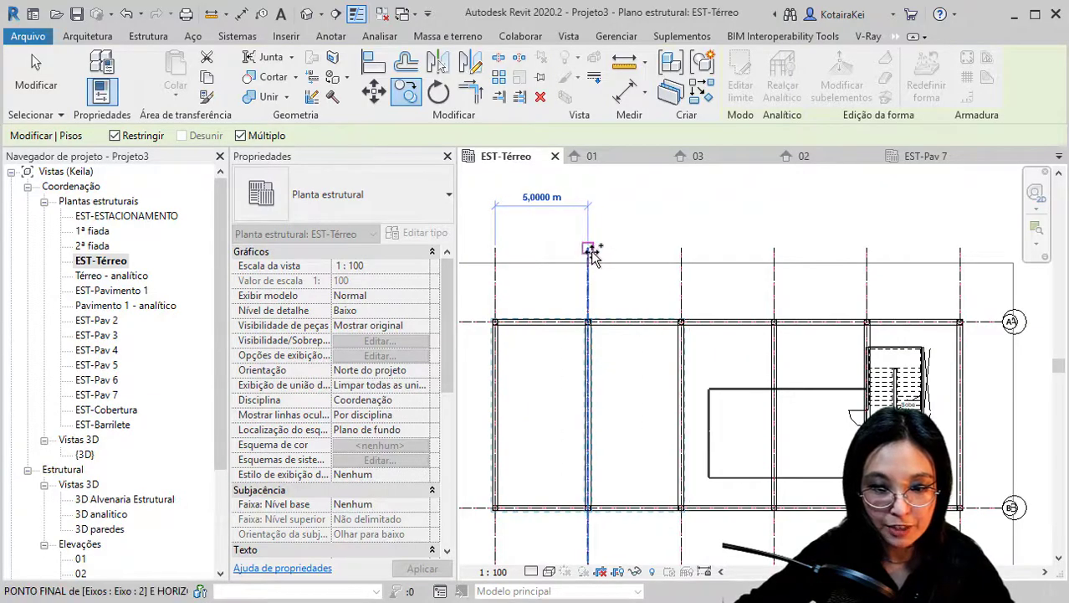
left_click(588, 249)
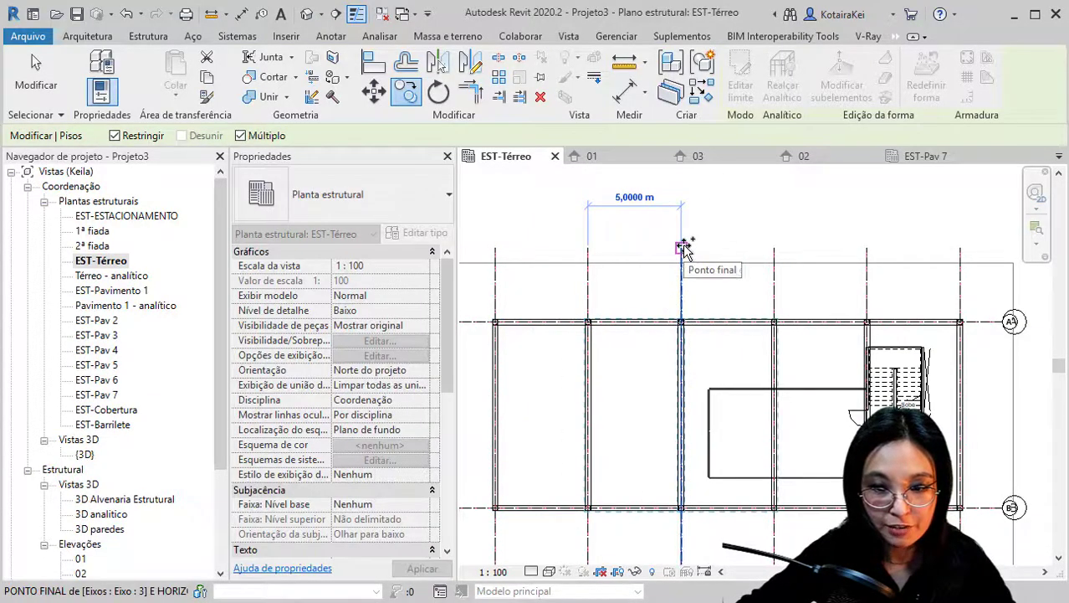
left_click(682, 248)
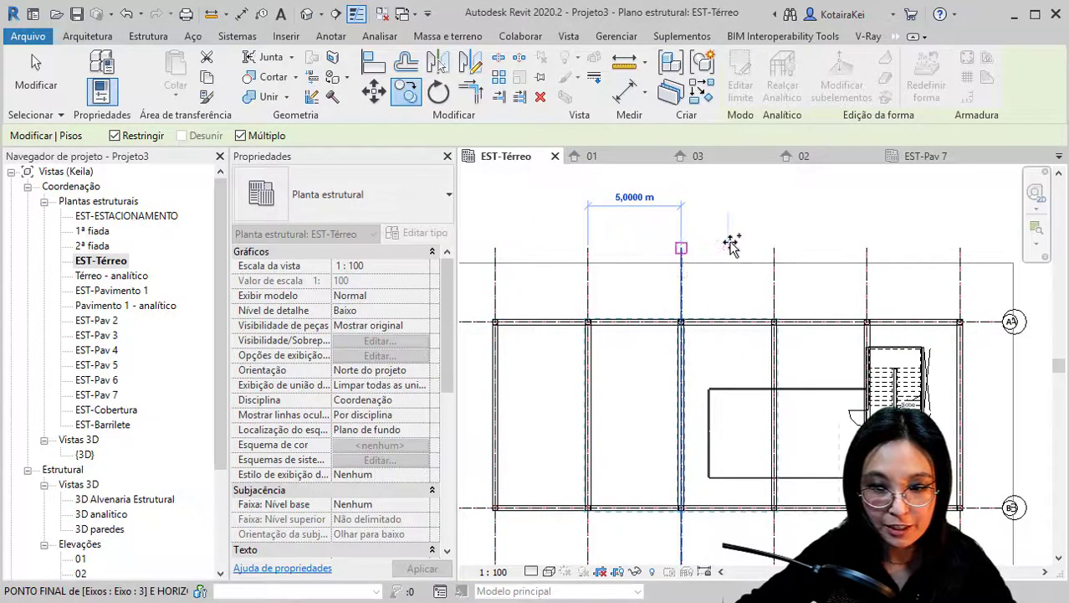
left_click(777, 247)
left_click(870, 248)
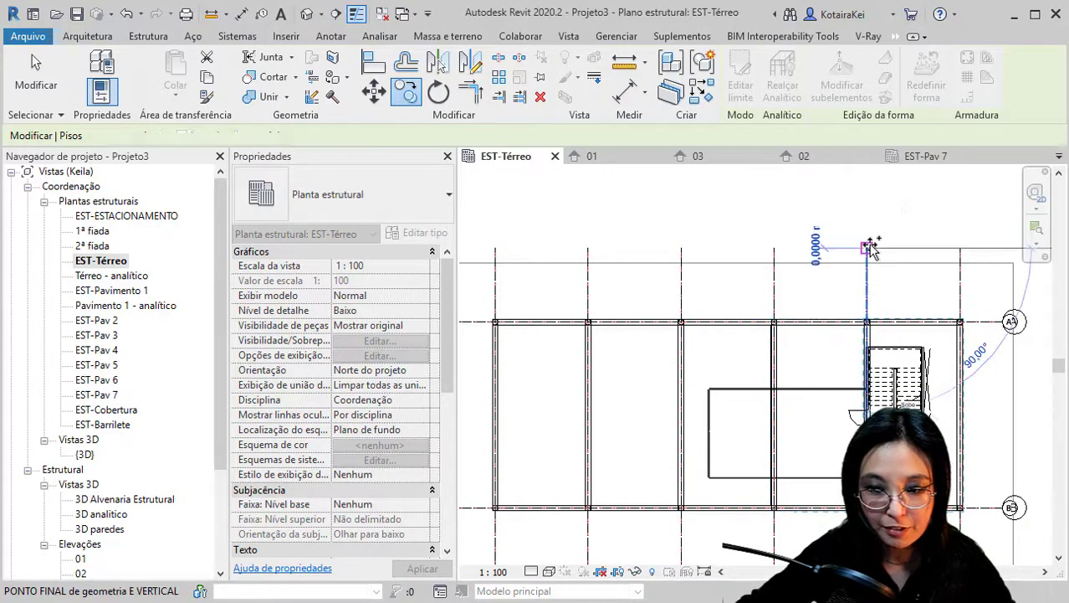
key("Escape")
key("Escape")
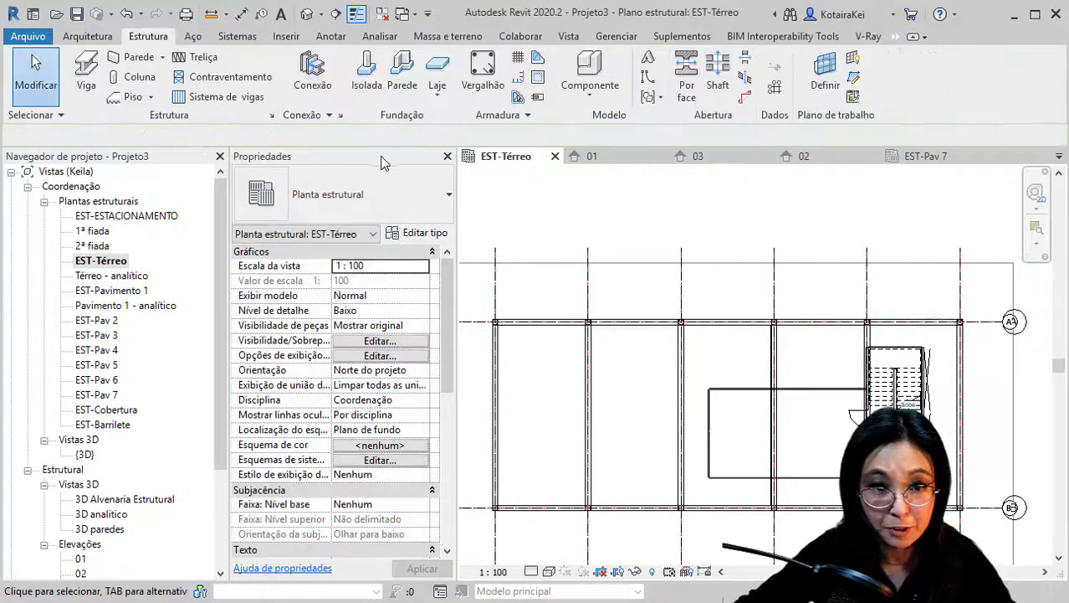
Orbit and zoom the default 3D view to check the copied 20cm slabs between columns and beams.
left_click(308, 14)
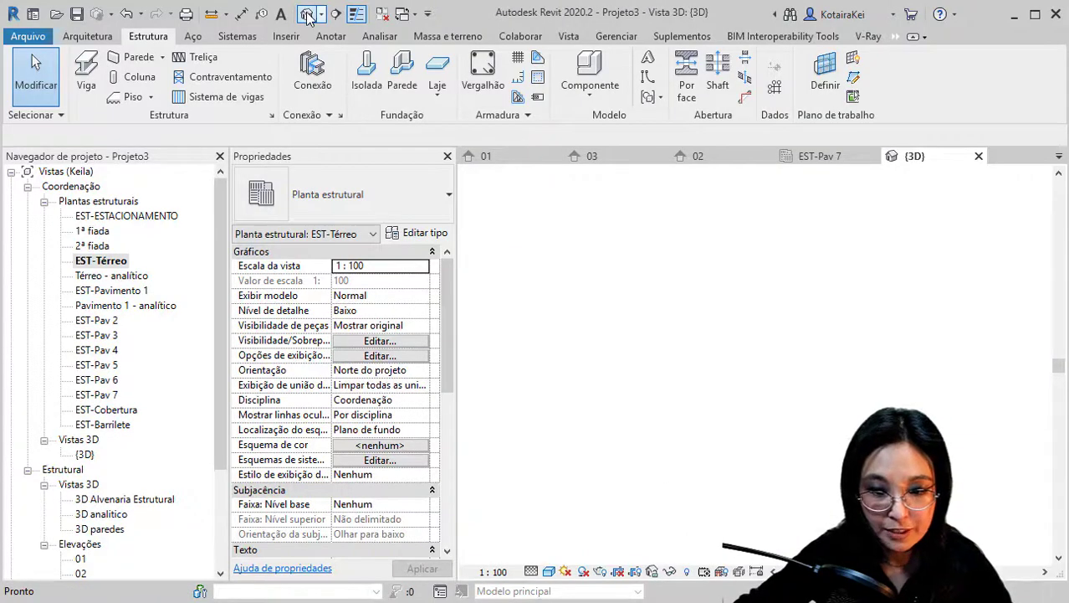
middle_click_drag(584, 509, 549, 512, "shift")
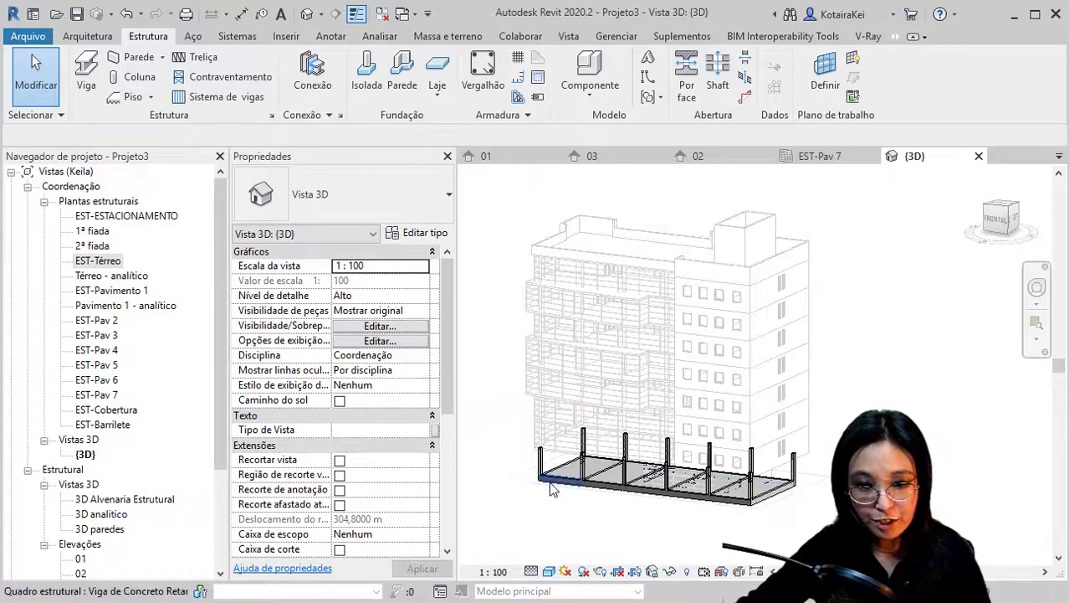
scroll(548, 492, "up", 1)
scroll(548, 494, "up", 3)
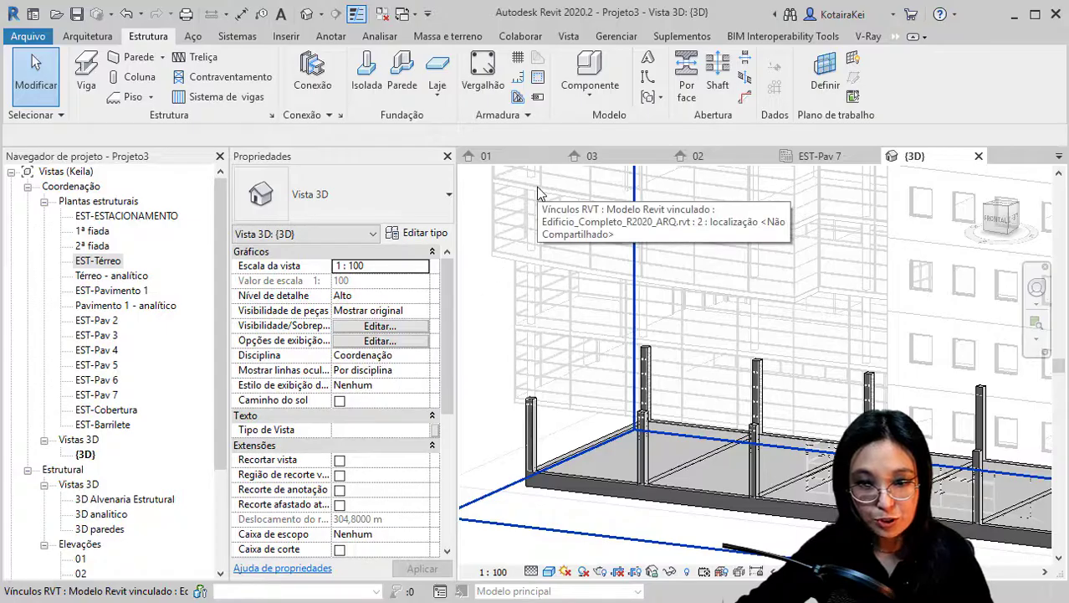
scroll(583, 341, "down", 3)
mouse_move(590, 359)
middle_mouse_down()
mouse_move(582, 413)
mouse_move(616, 423)
middle_mouse_up()
scroll(584, 407, "down", 3)
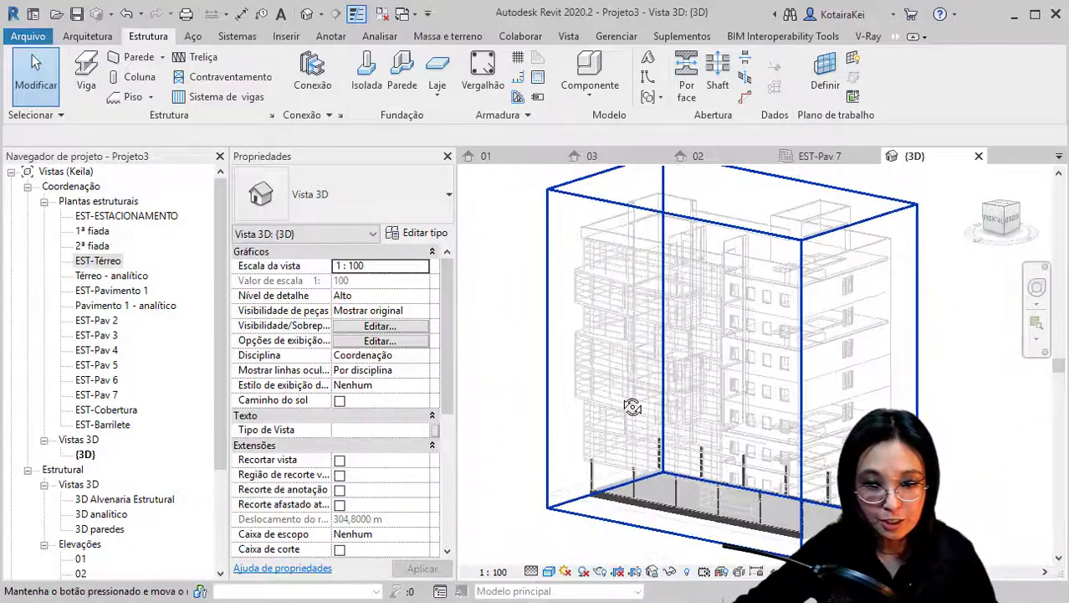
scroll(616, 423, "up", 3)
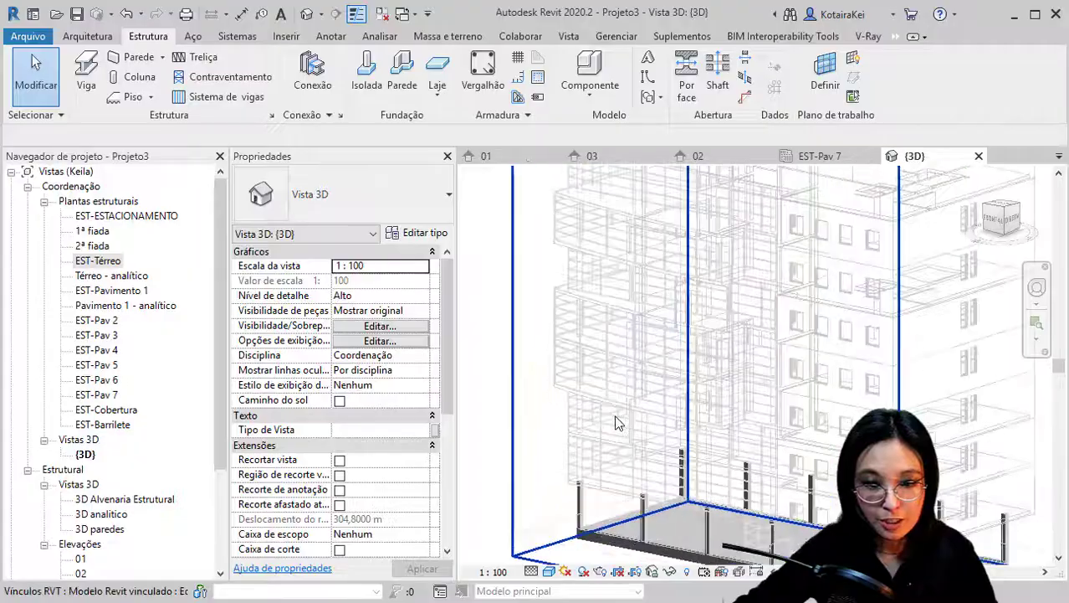
left_click(563, 438)
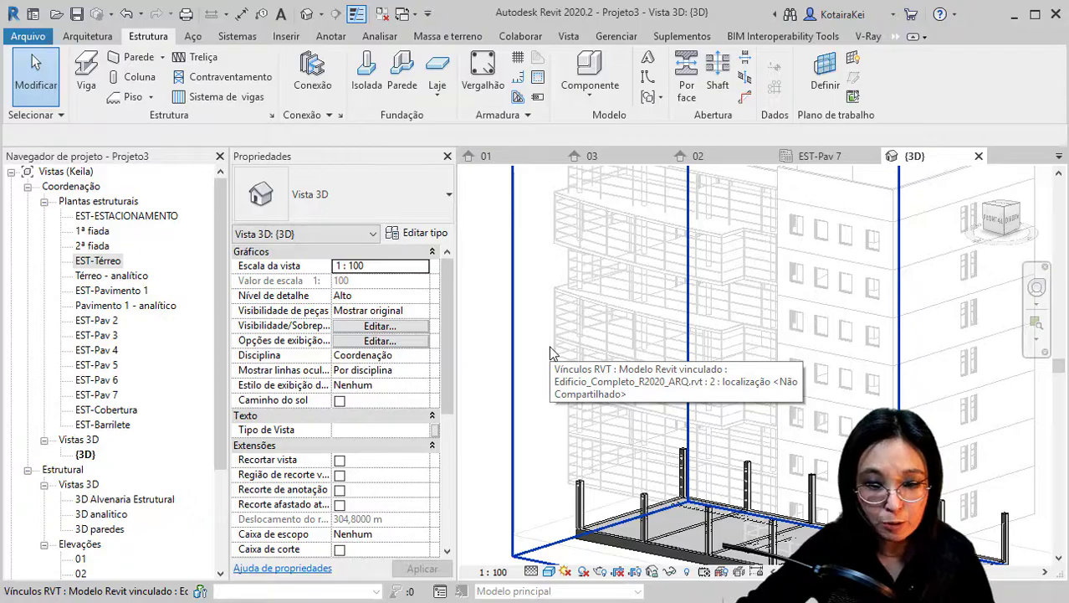
scroll(549, 346, "down", 3)
scroll(549, 346, "down", 2)
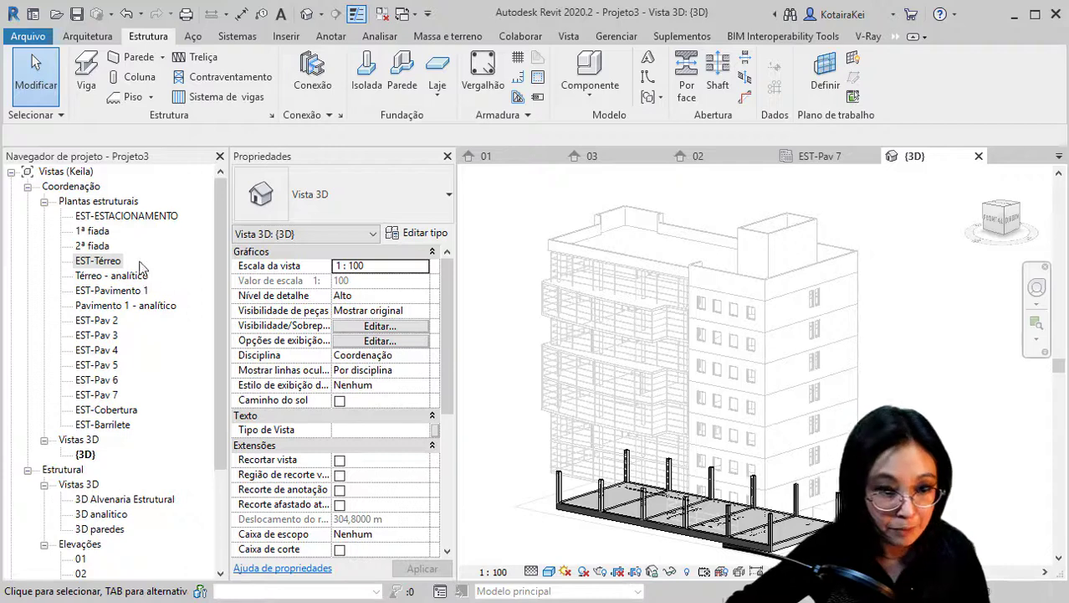
Open the EST-Térreo plan and window-select everything on it.
double_click(107, 261)
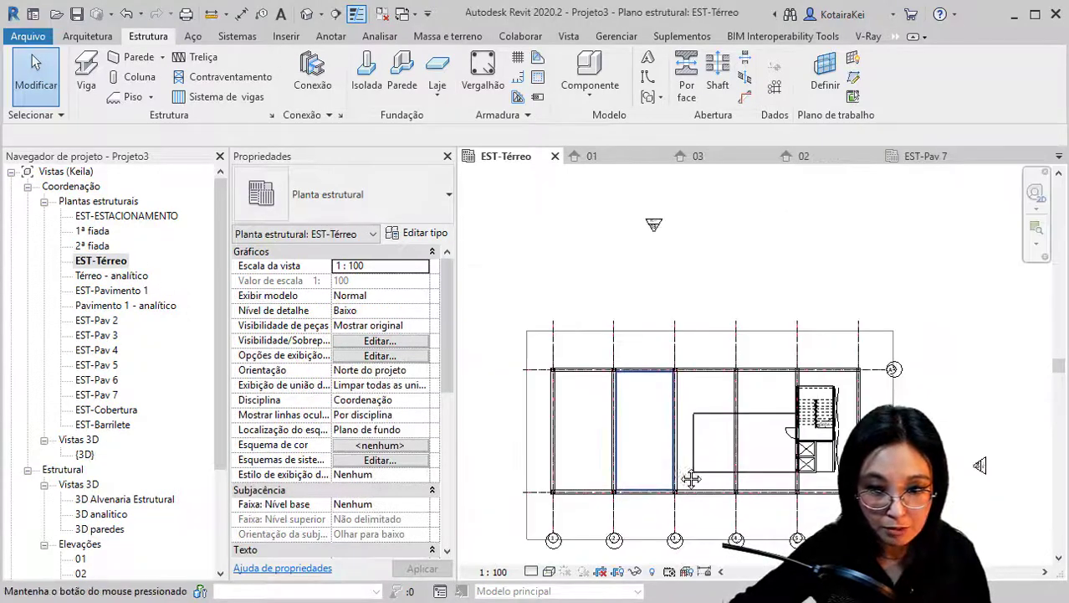
scroll(590, 376, "down", 1)
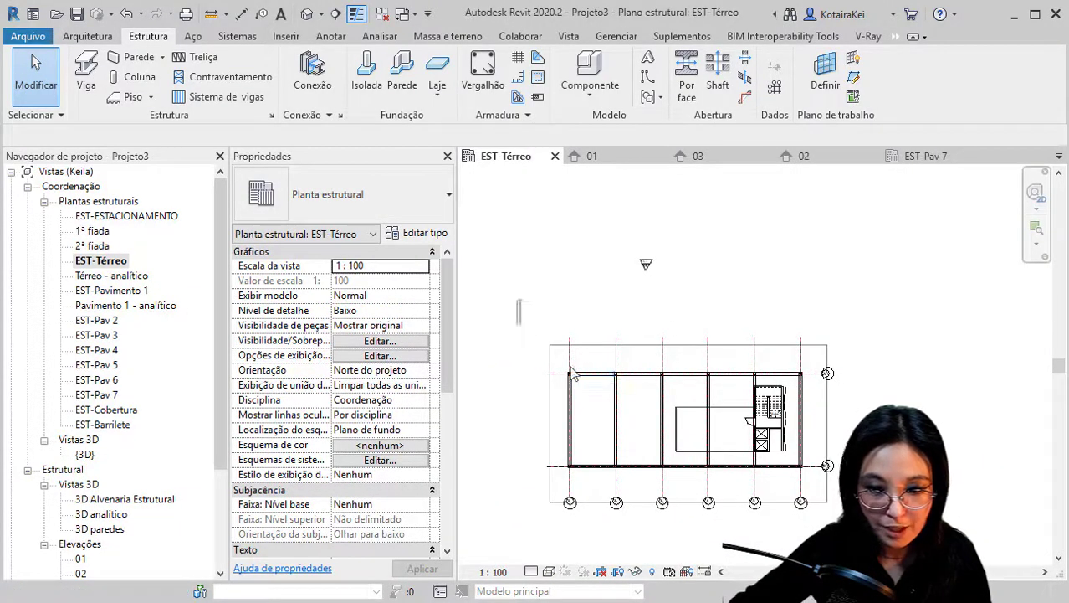
left_click_drag(517, 299, 931, 510)
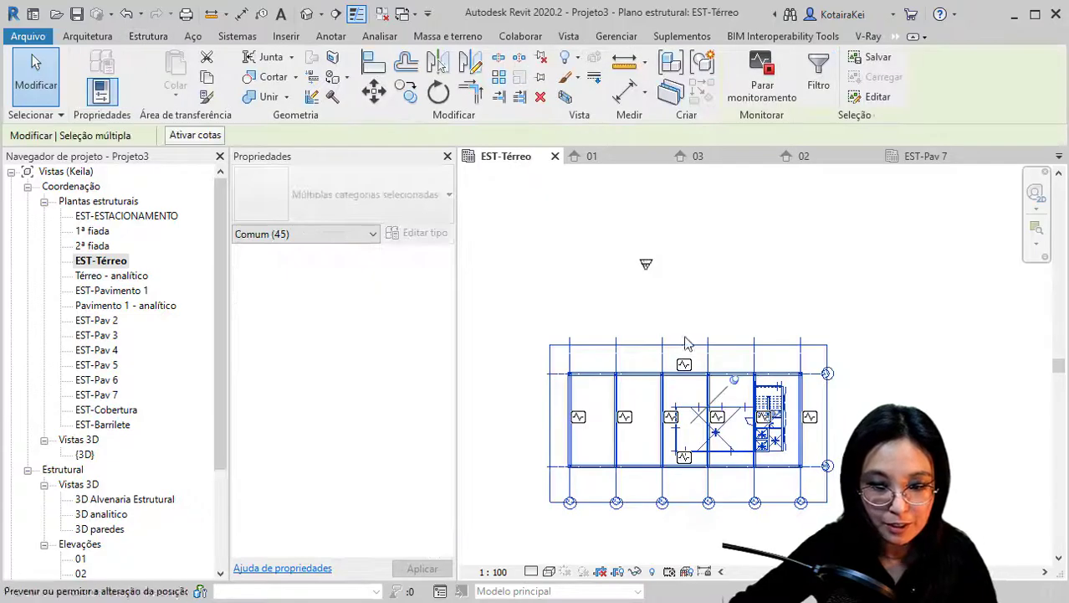
Filter to Pilares estruturais, Pisos and Quadro estrutural (33 elements) and copy to clipboard.
left_click(828, 65)
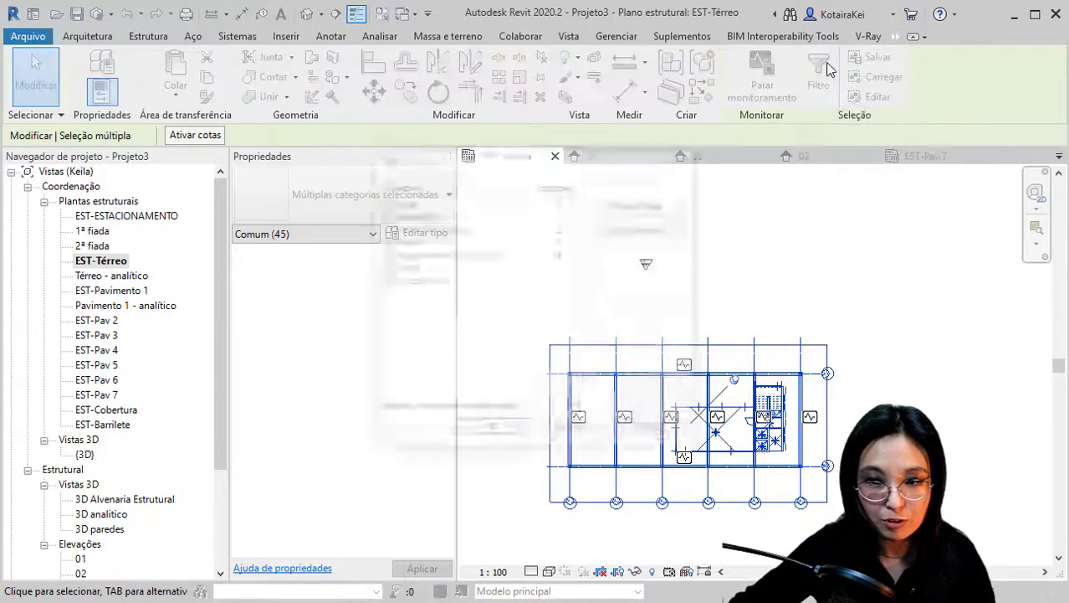
left_click(636, 229)
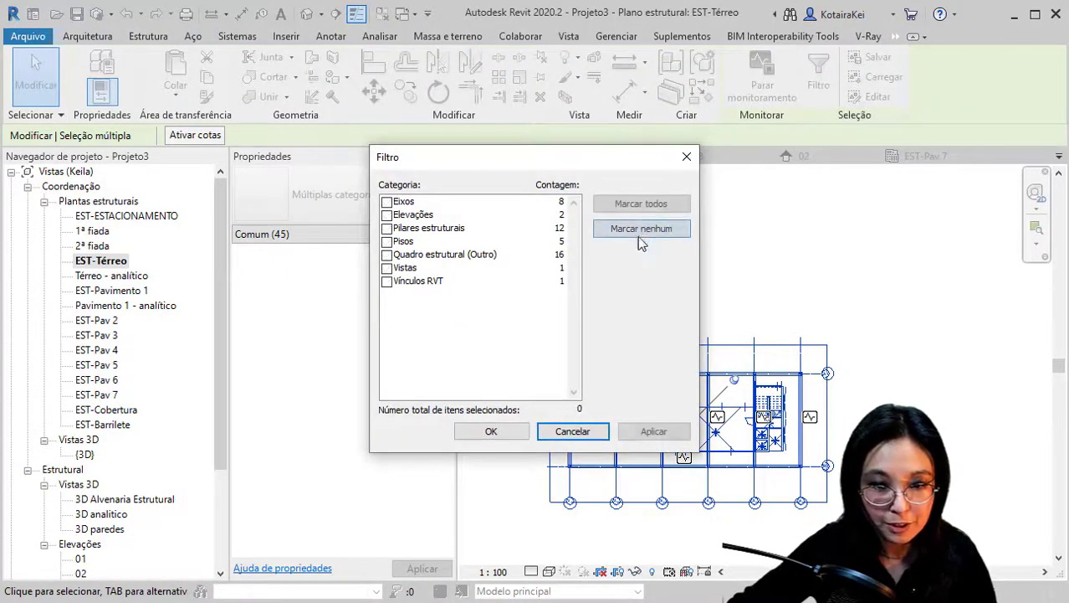
left_click(387, 228)
left_click(387, 241)
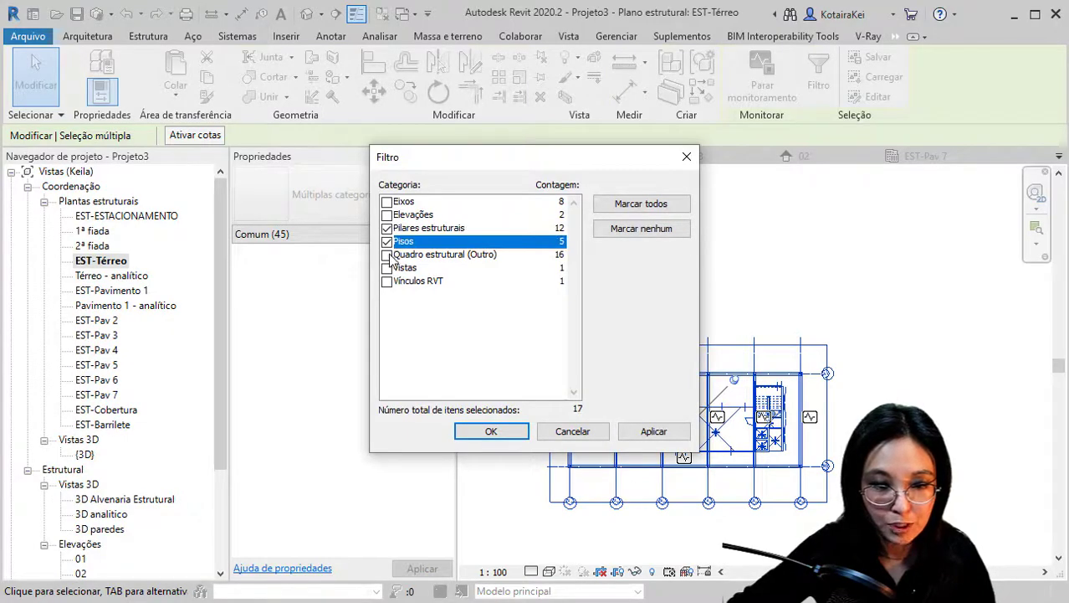
left_click(386, 254)
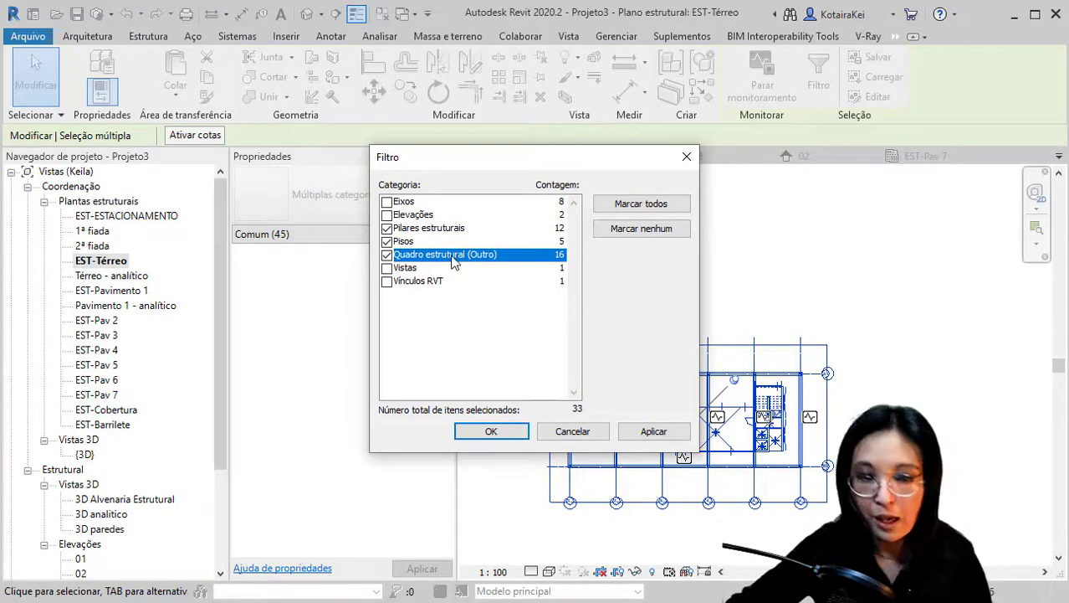
left_click(492, 431)
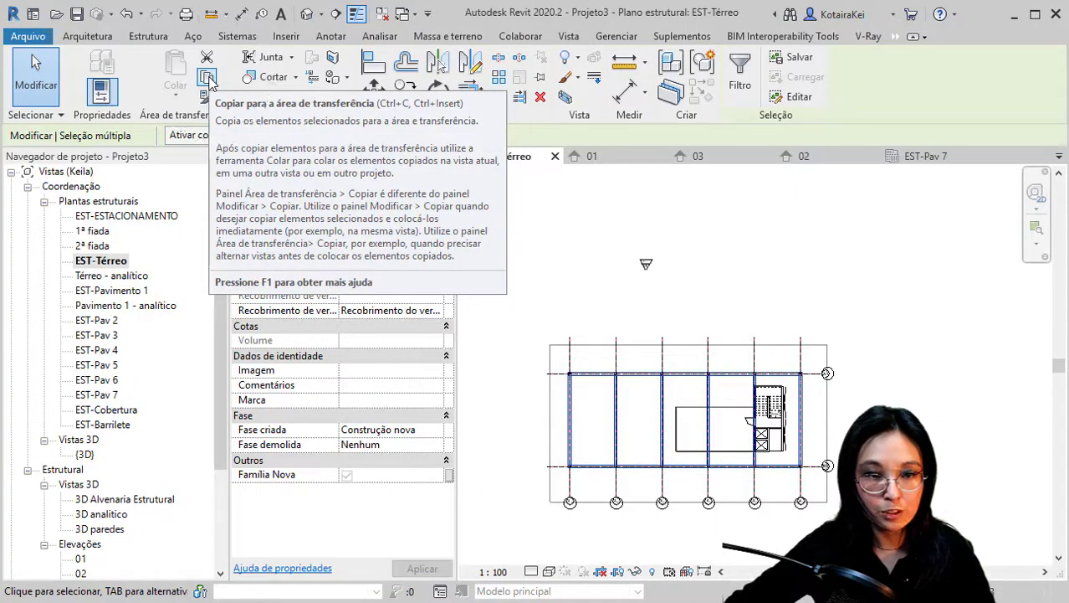
left_click(207, 79)
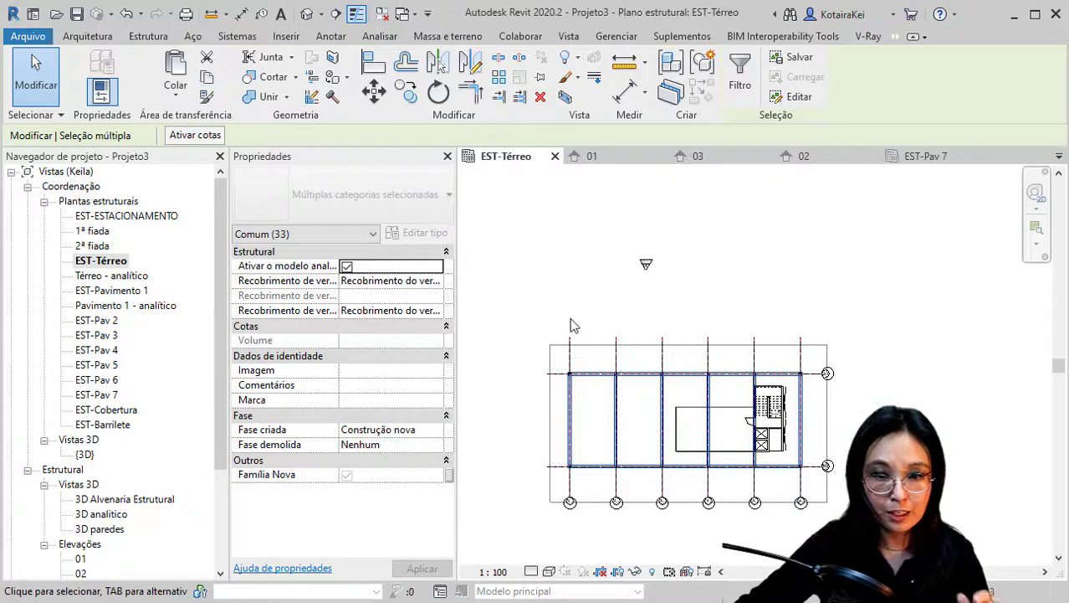
Open Elevação 02 and zoom to fit every level from Térreo to Cobertura.
double_click(85, 574)
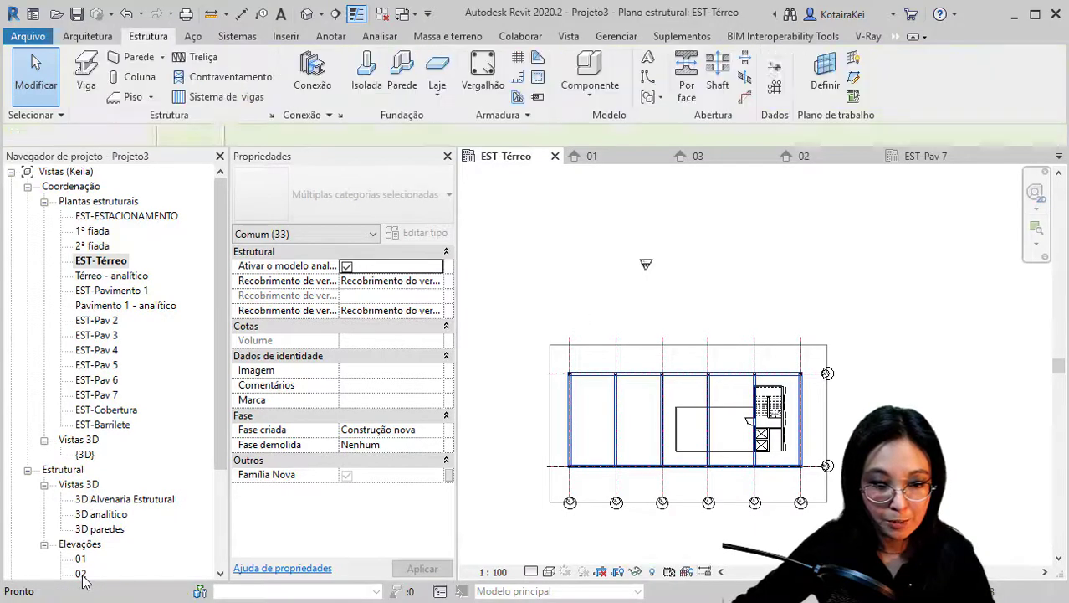
scroll(699, 506, "down", 2)
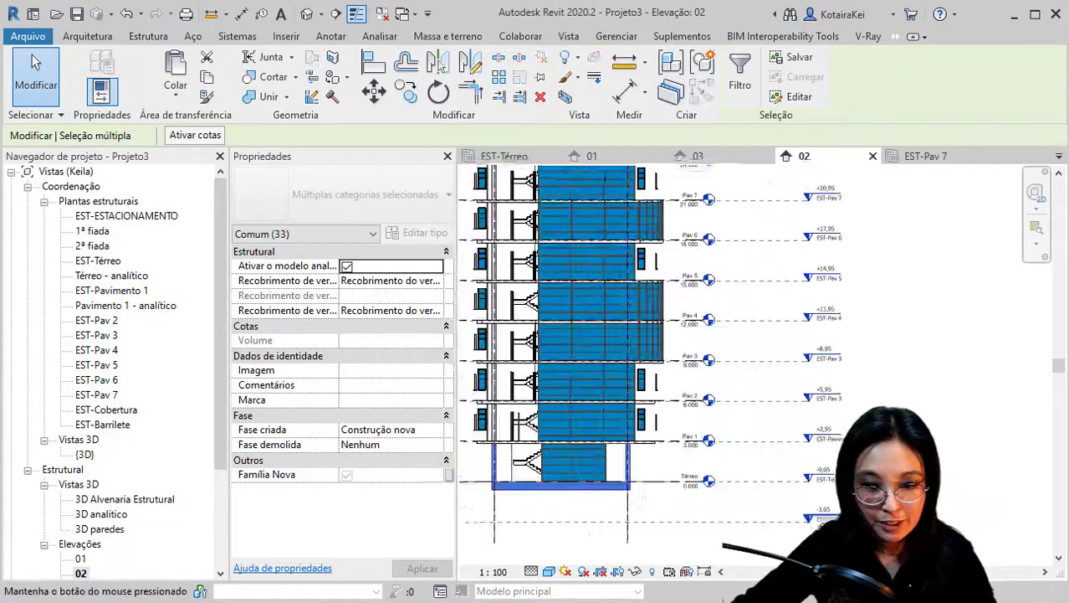
scroll(736, 489, "down", 2)
scroll(770, 472, "down", 1)
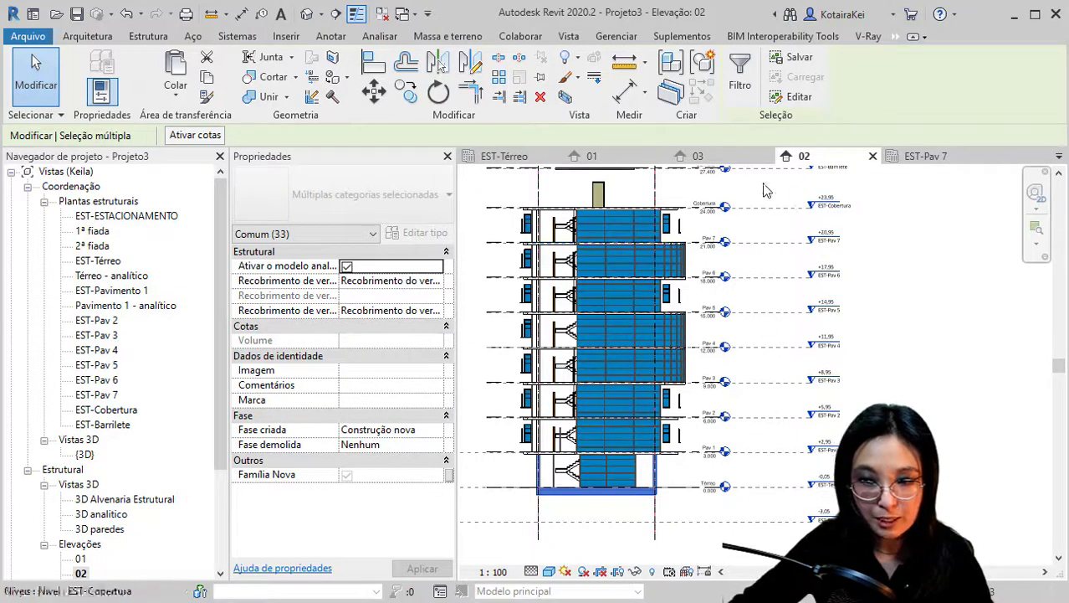
scroll(787, 451, "up", 3)
scroll(791, 418, "down", 2)
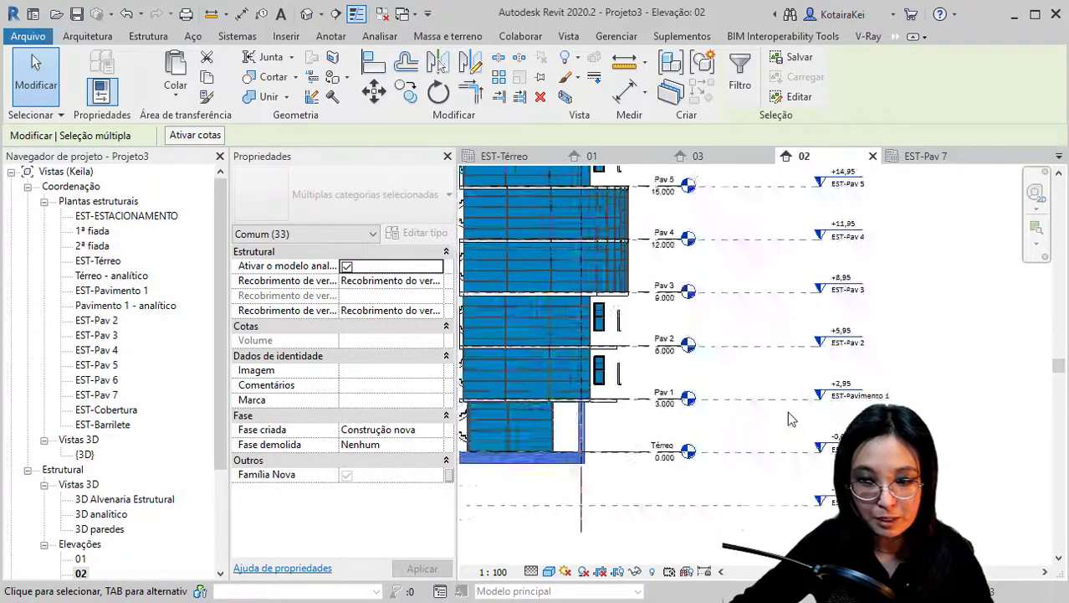
middle_click_drag(795, 494, 800, 539)
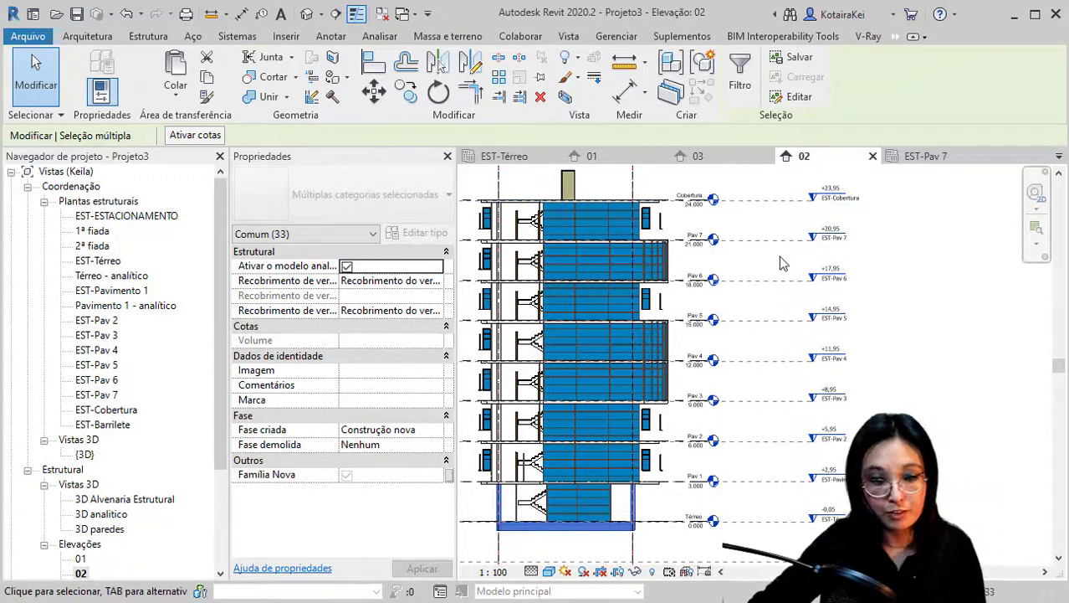
key("Escape")
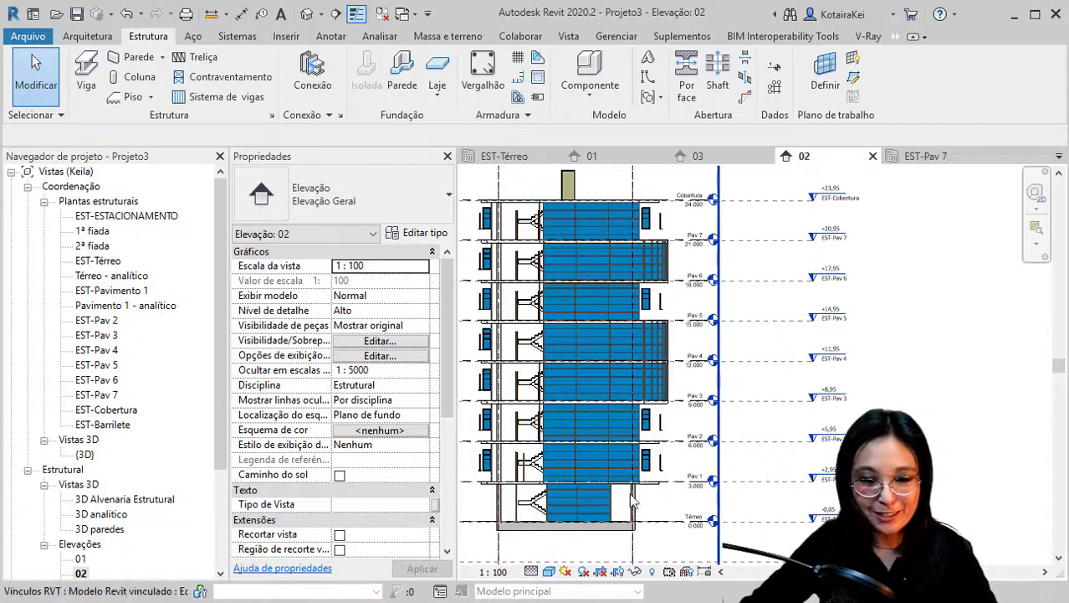
middle_click_drag(665, 292, 680, 291)
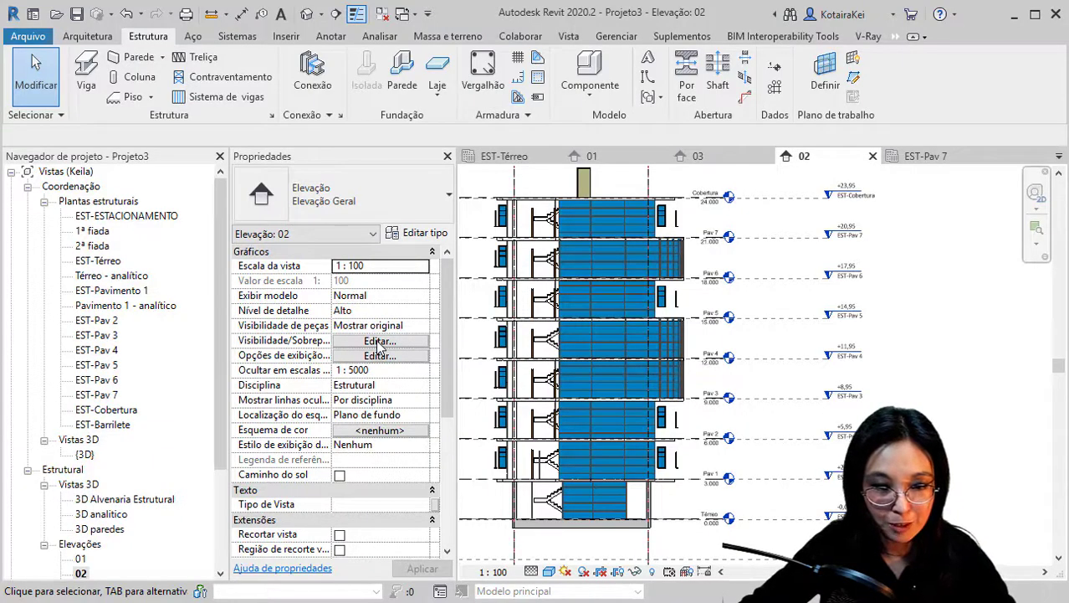
Set the Edificio_Completo_R2020_ARQ.rvt link to Halftone and Underlay in Visibility/Graphics.
left_click(379, 342)
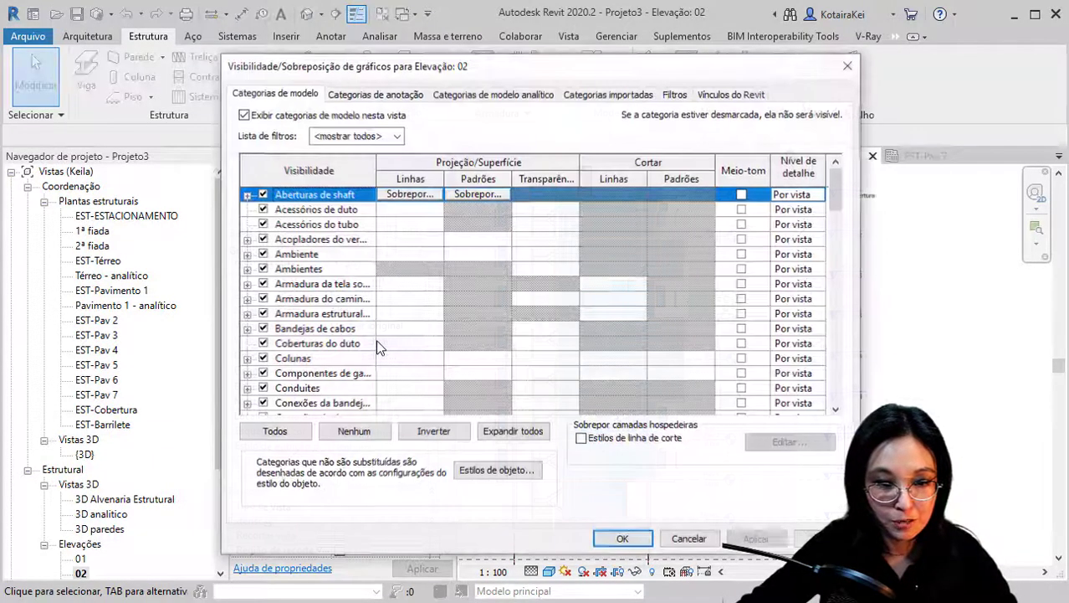
left_click(748, 96)
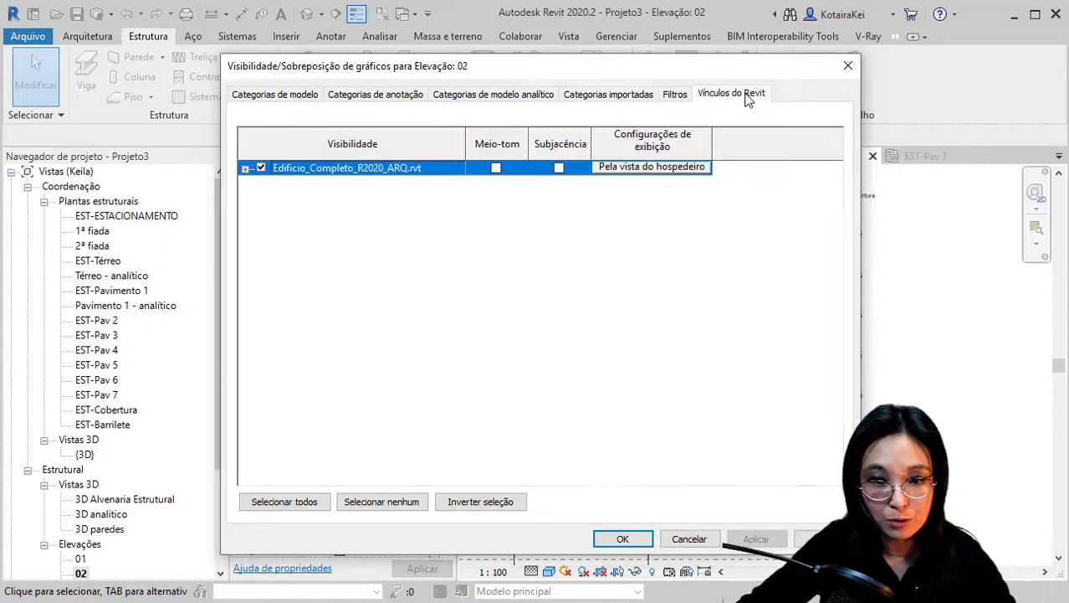
left_click(496, 168)
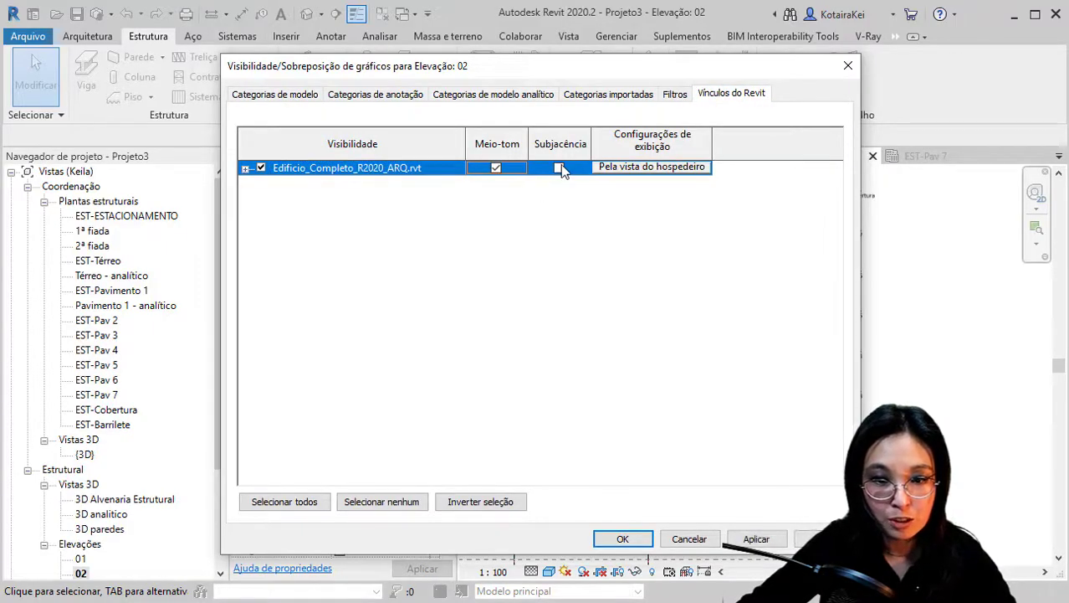
left_click(559, 168)
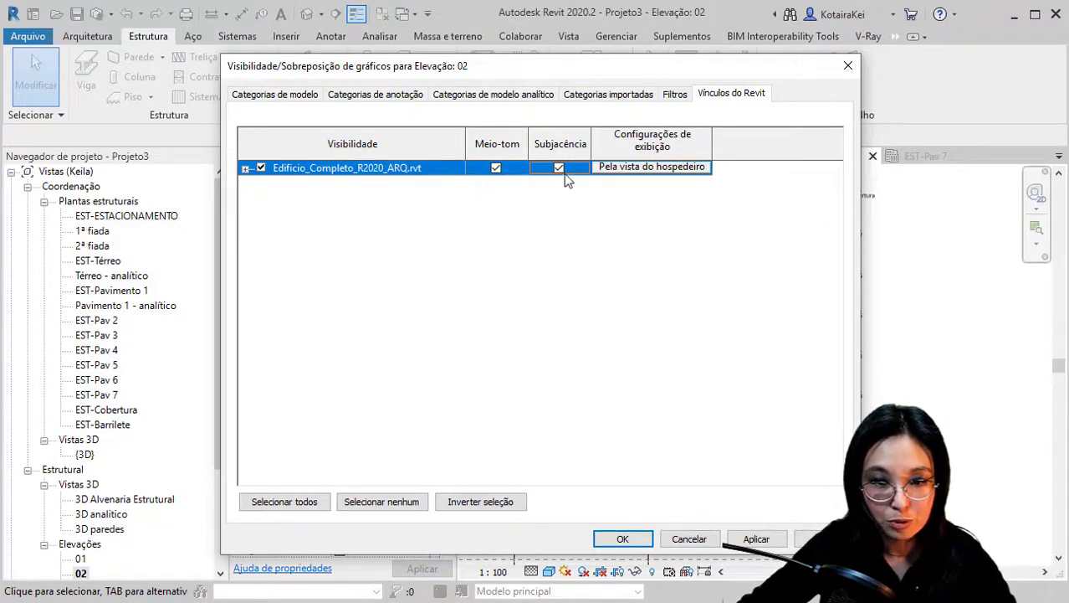
left_click(623, 538)
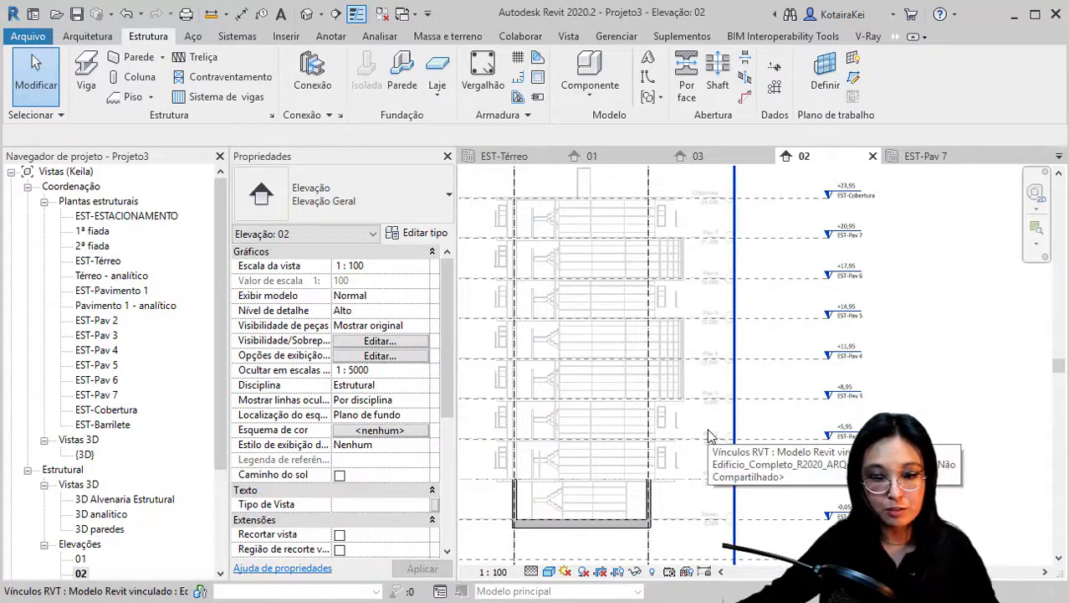
Paste Aligned to Selected Levels onto EST-Pavimento 1, EST-Pav 2–7 and EST-Cobertura.
left_click(913, 37)
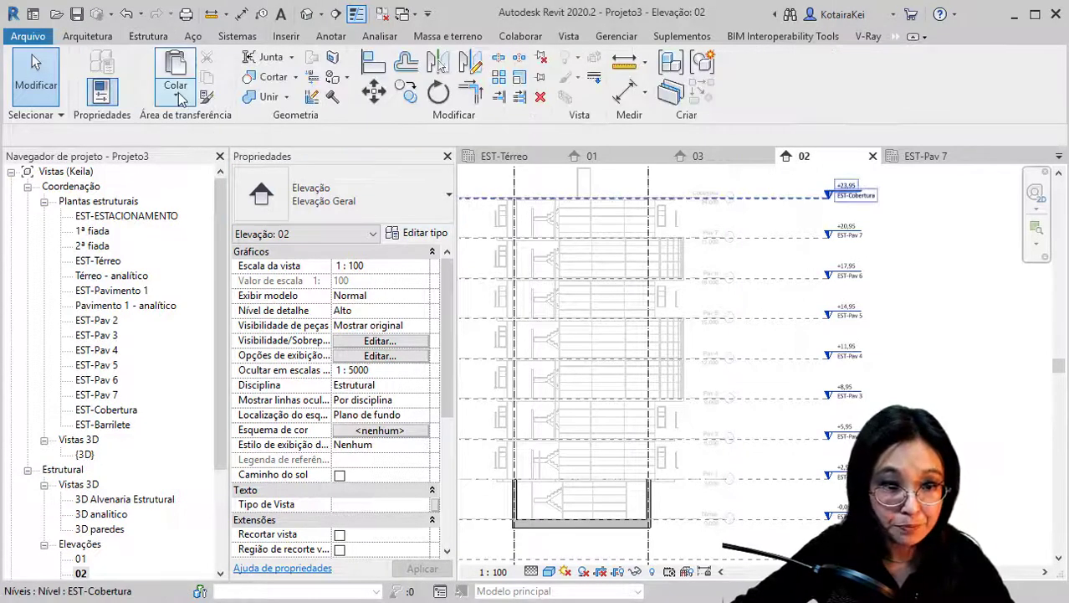
left_click(178, 95)
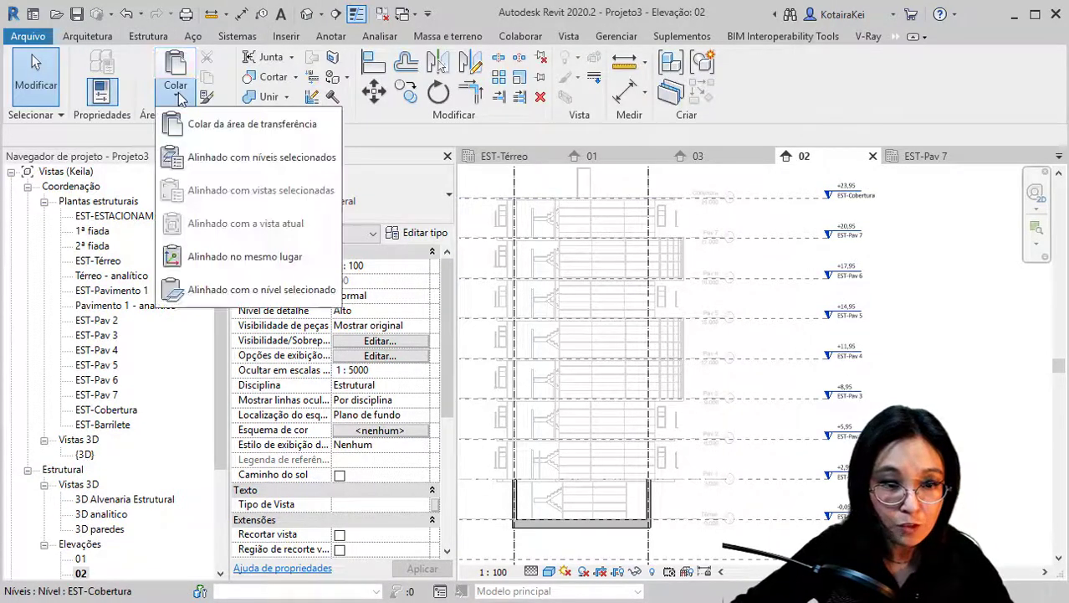
left_click(236, 157)
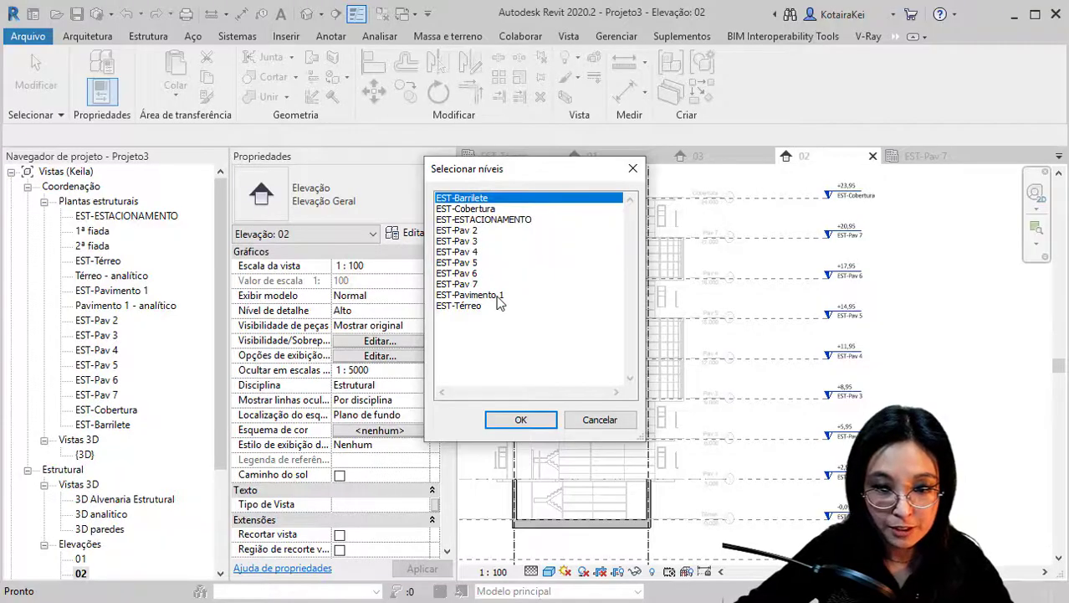
left_click(500, 296)
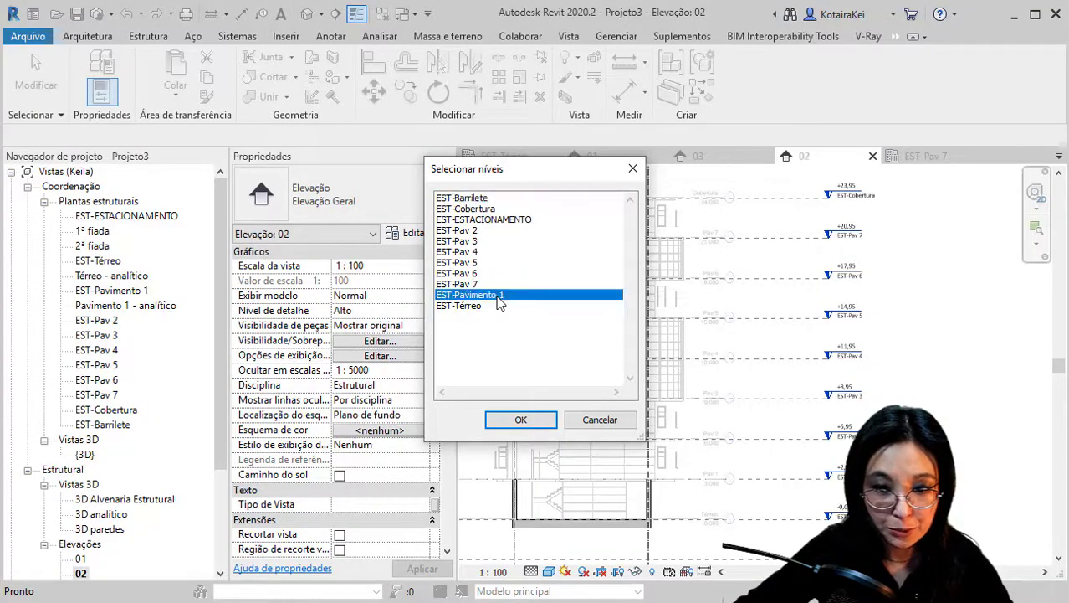
left_click(476, 230, "shift")
left_click(477, 210, "ctrl")
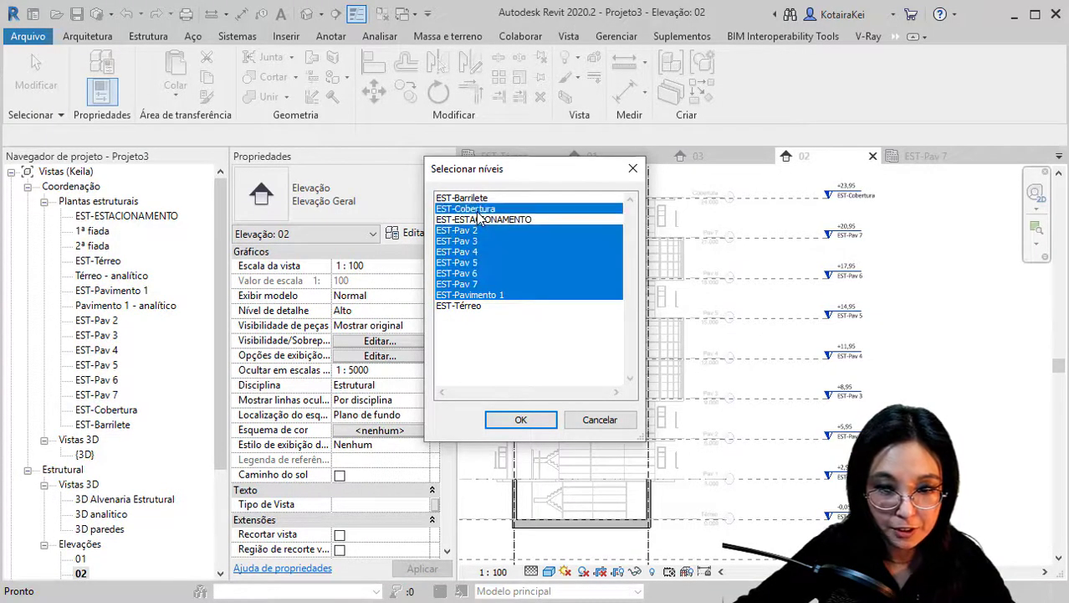
left_click(521, 421)
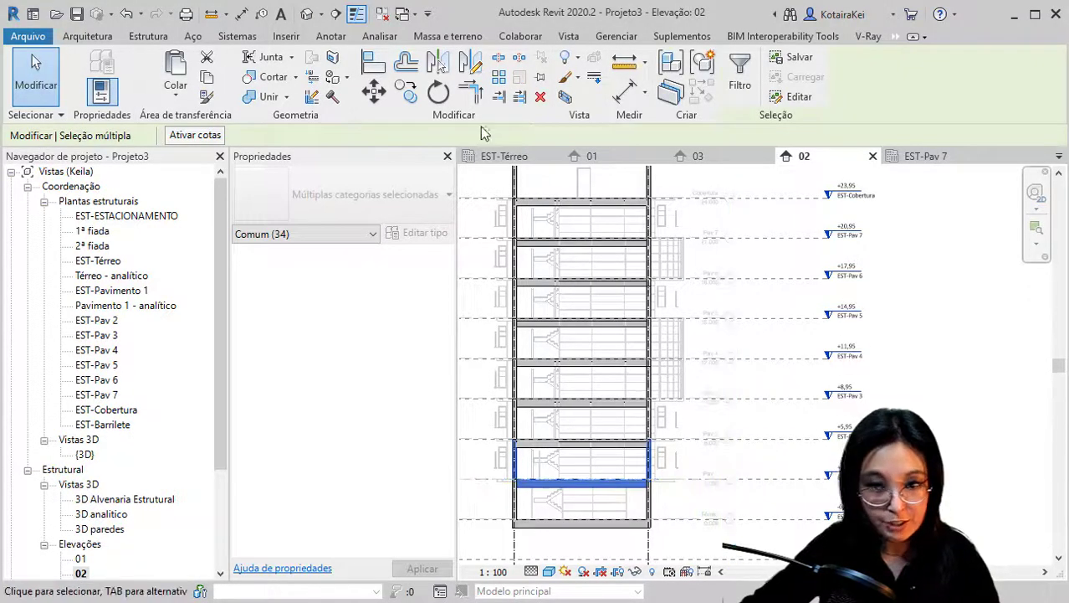
left_click(307, 14)
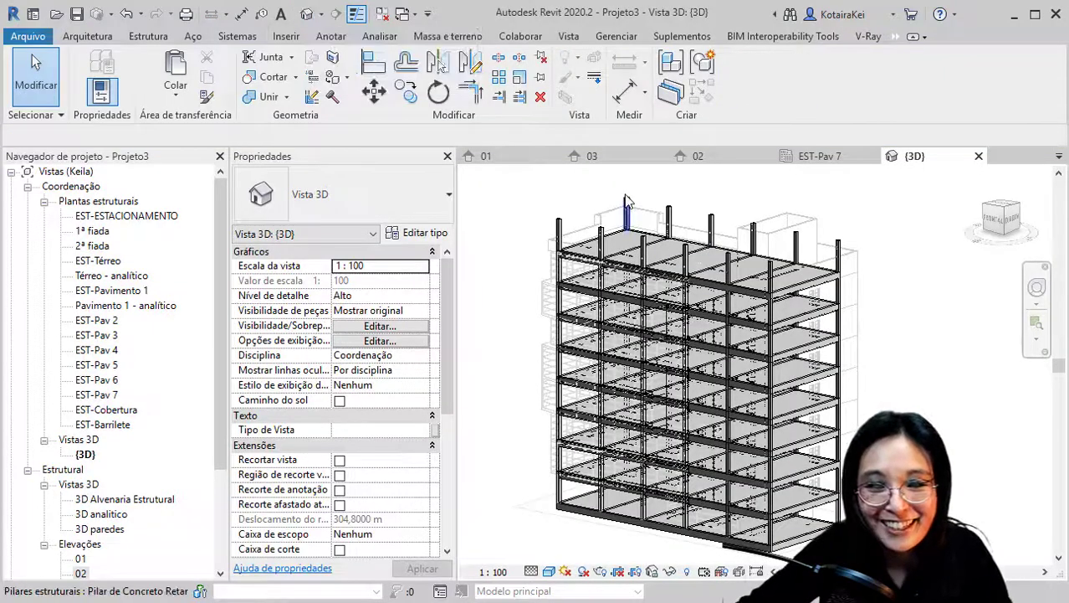
Delete three of the columns standing above the roof.
left_click(669, 218)
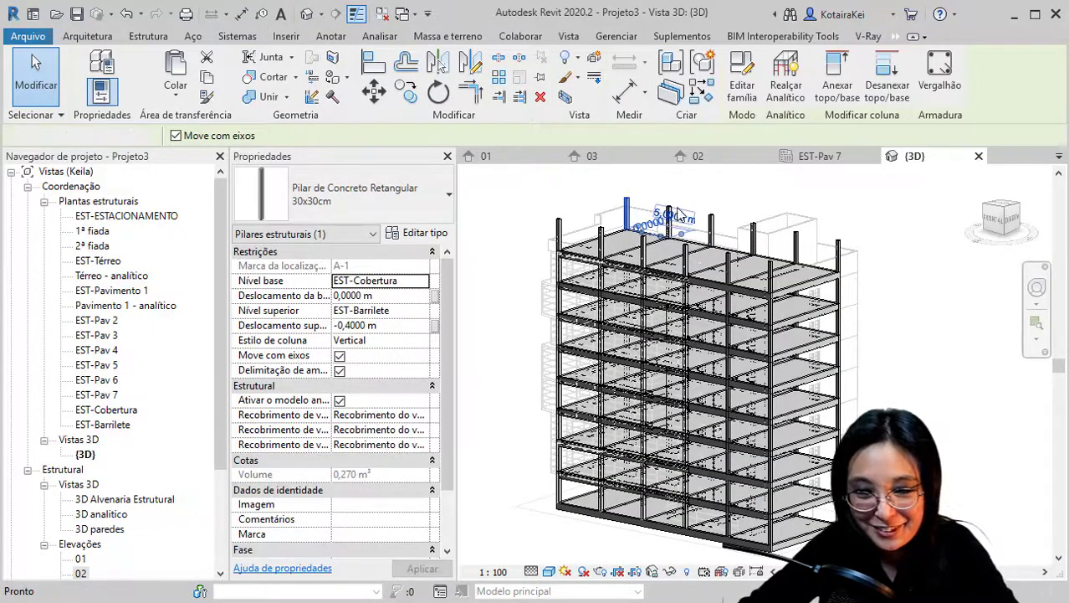
key("Escape")
left_click(669, 219)
key("Escape")
left_click(751, 233)
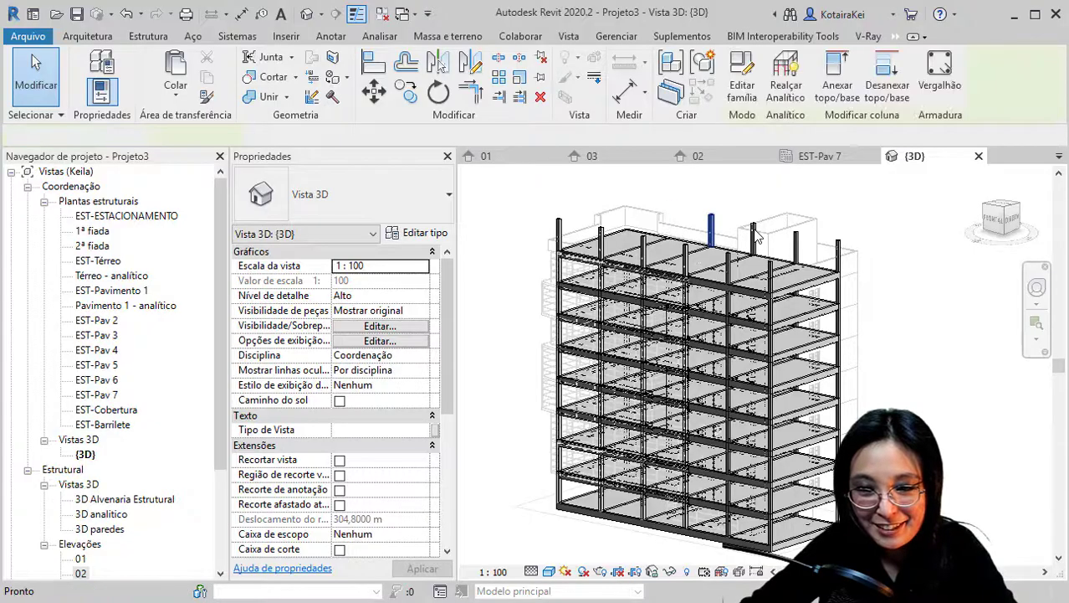
key("Escape")
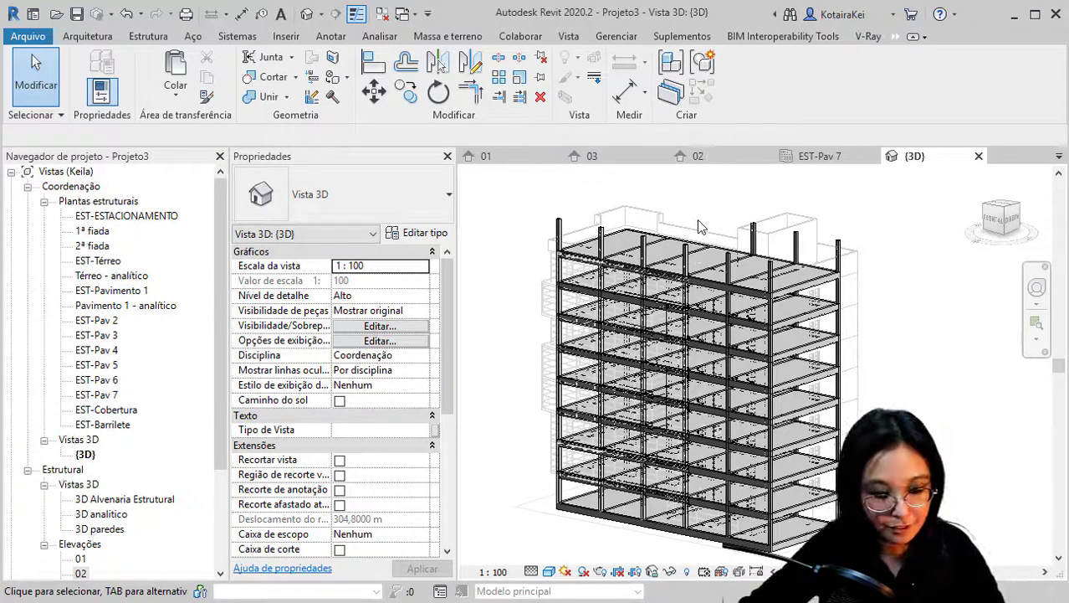
Undo the column deletions, turn to a front view and window-select the roof-top columns.
key("ctrl+z")
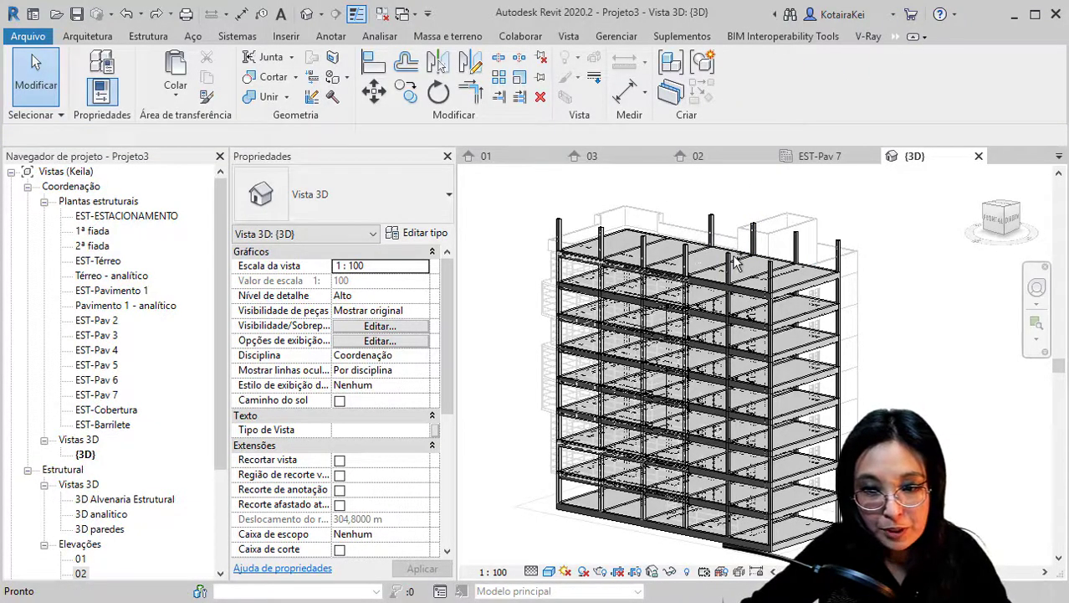
key("ctrl+z")
key("ctrl+z")
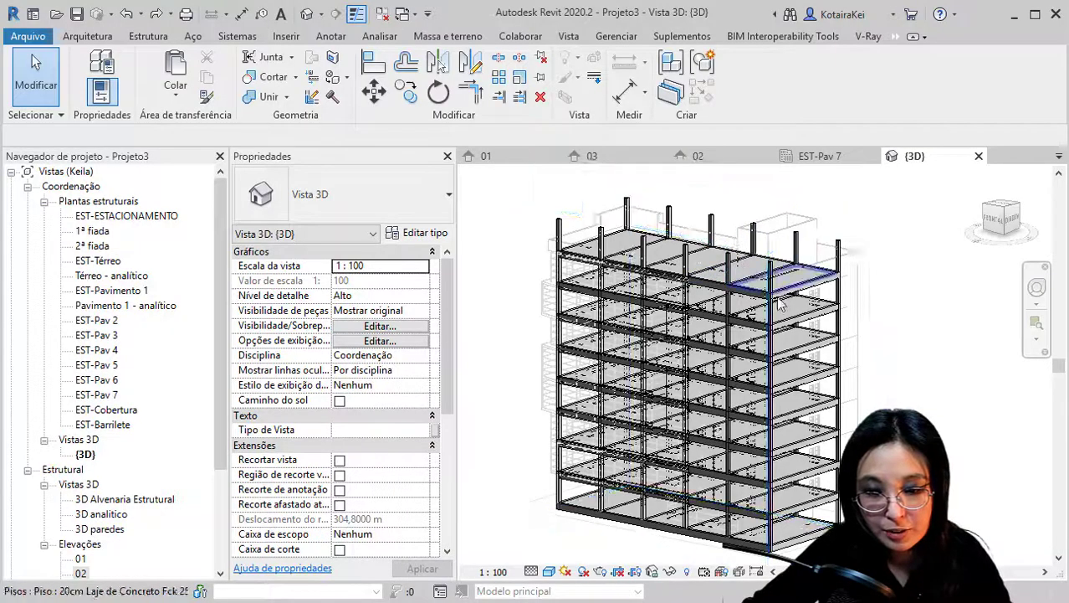
mouse_move(816, 293)
middle_mouse_down("shift")
mouse_move(836, 288)
mouse_move(795, 263)
middle_mouse_up("shift")
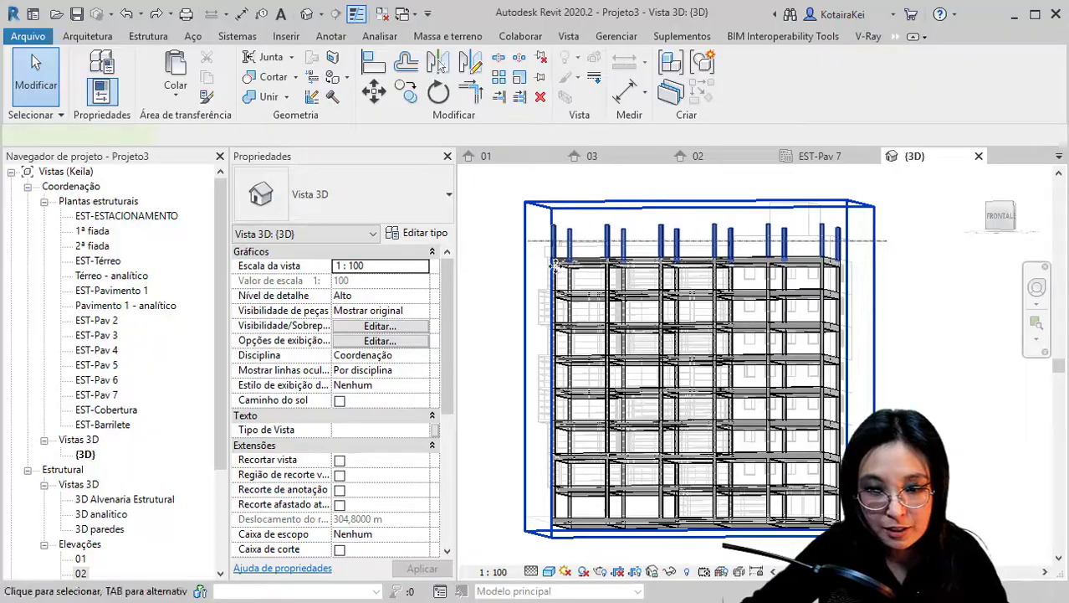
left_click_drag(535, 247, 879, 258)
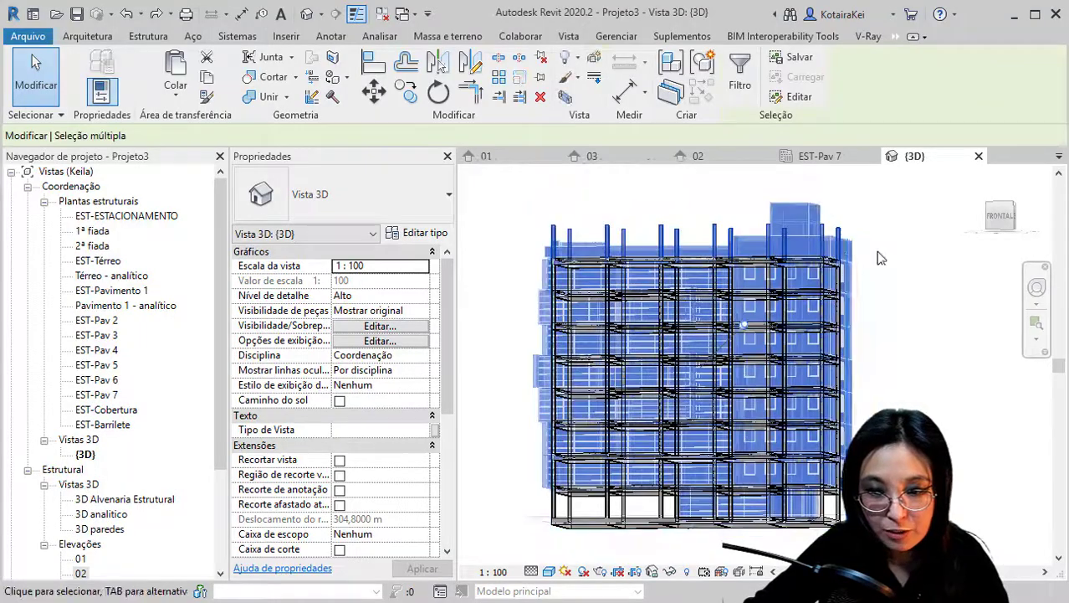
Set the 12 columns' Base Level to EST-ESTACIONAMENTO and Top Level to EST-Térreo.
left_click(795, 213, "shift")
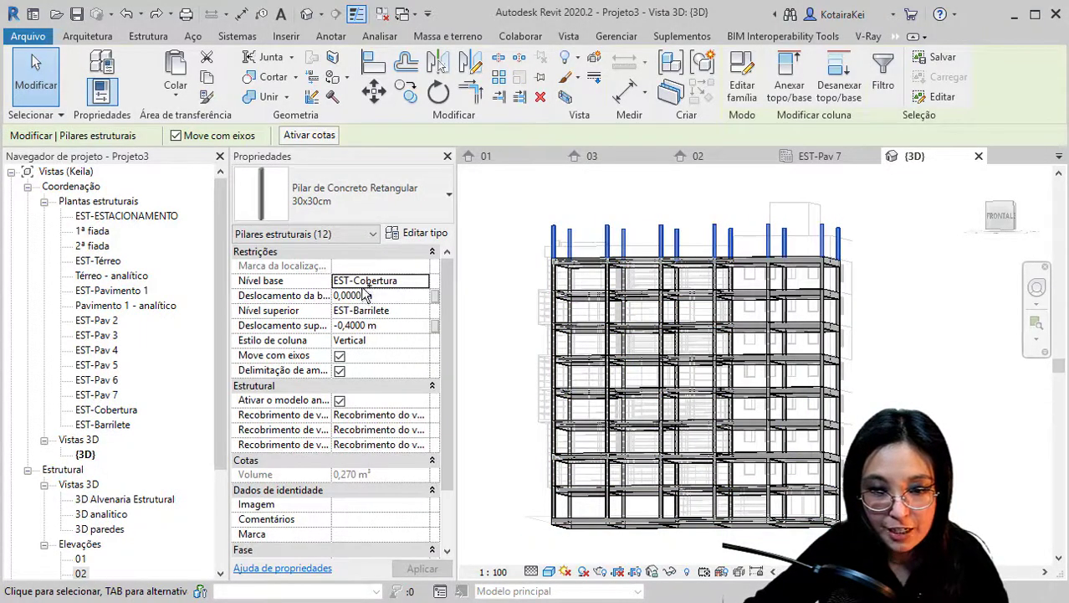
left_click(420, 283)
left_click(422, 281)
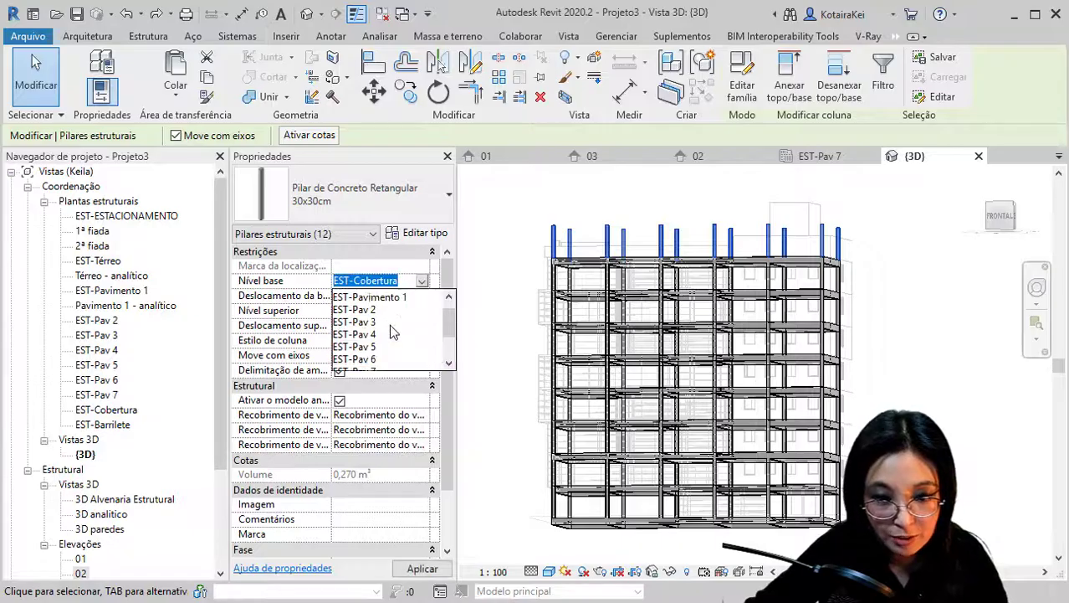
left_click(392, 295)
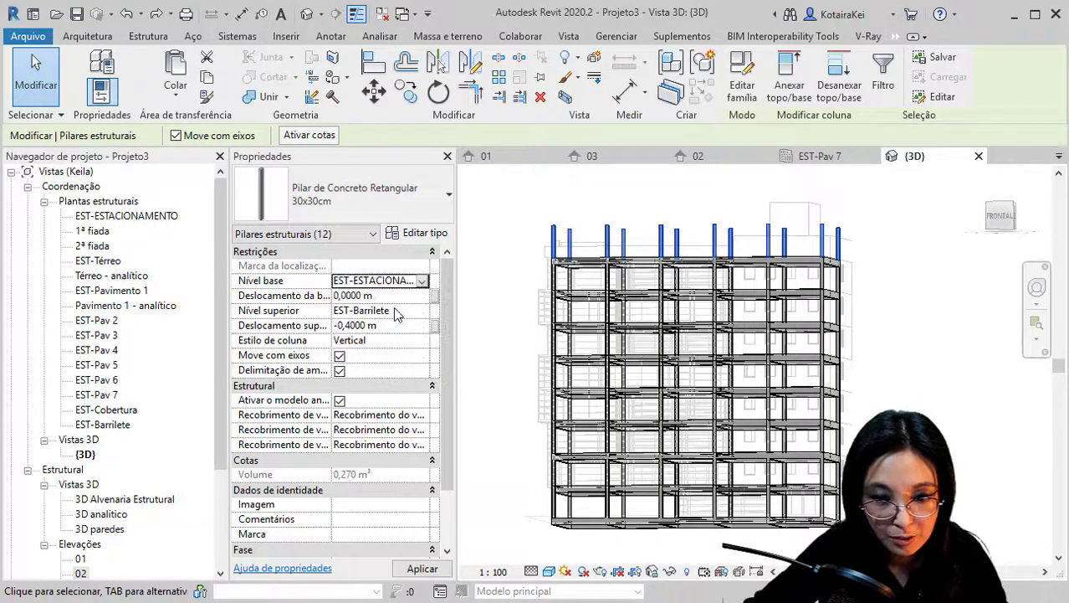
left_click(399, 314)
left_click(422, 312)
scroll(381, 351, "up", 1)
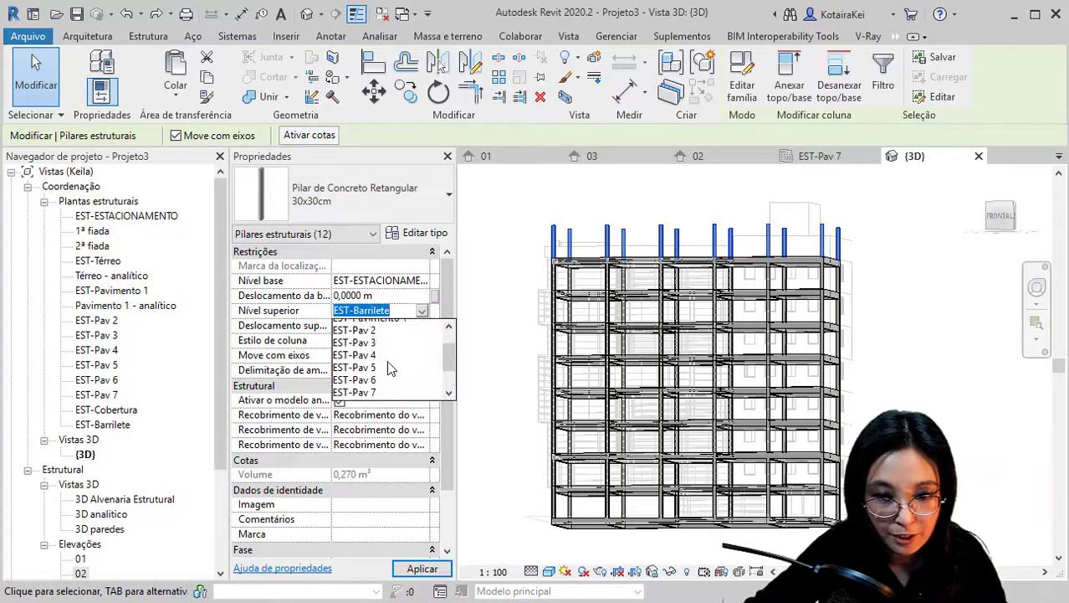
scroll(381, 352, "up", 1)
left_click(374, 340)
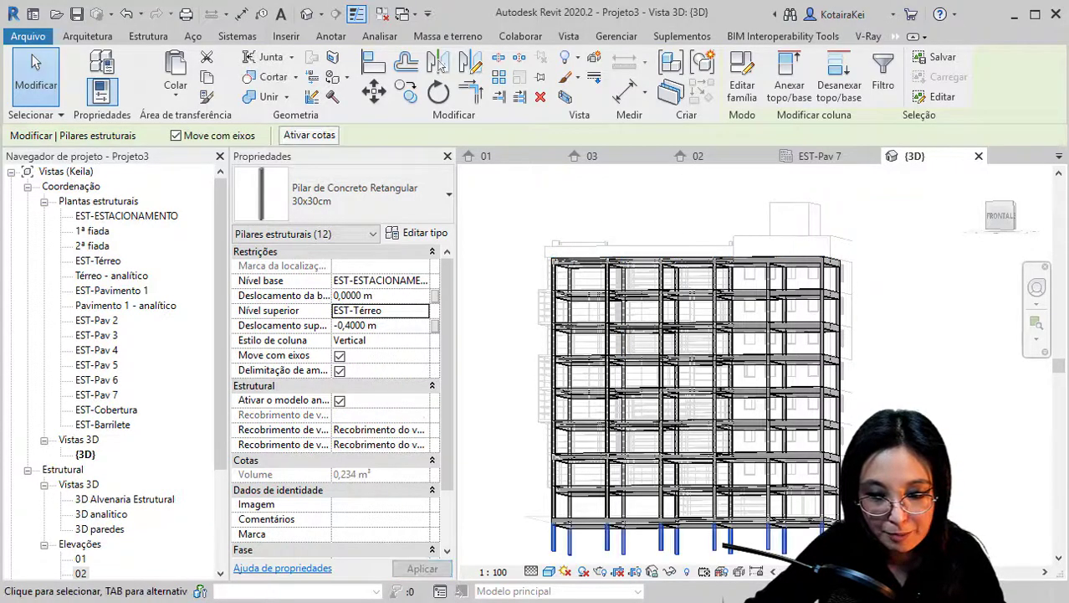
left_click(400, 284)
Set the columns' Top Offset to 0 and clear the selection.
left_click(388, 328)
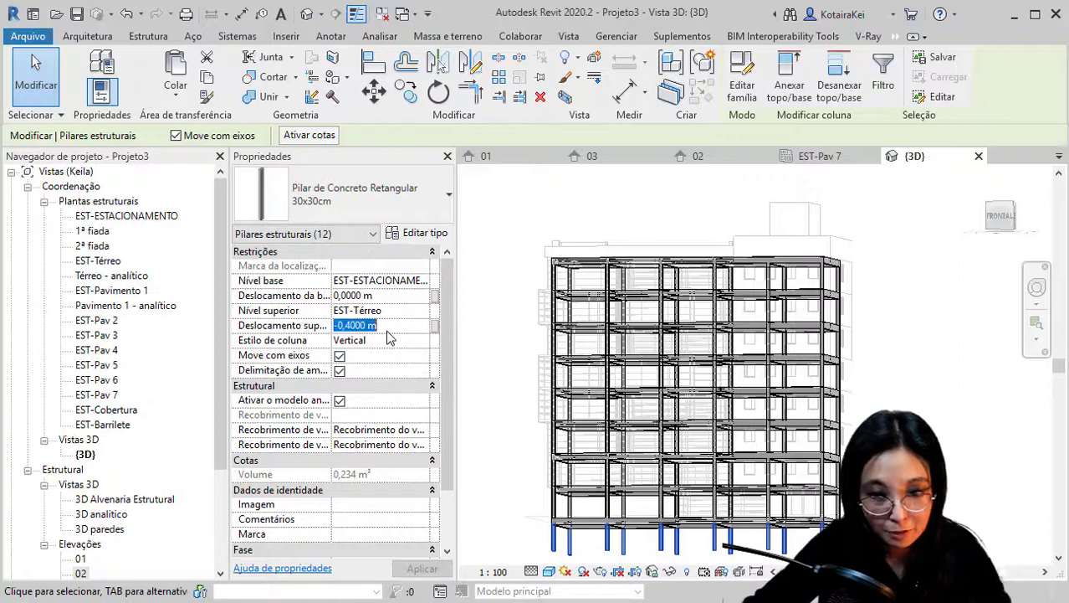
type("0")
key("Return")
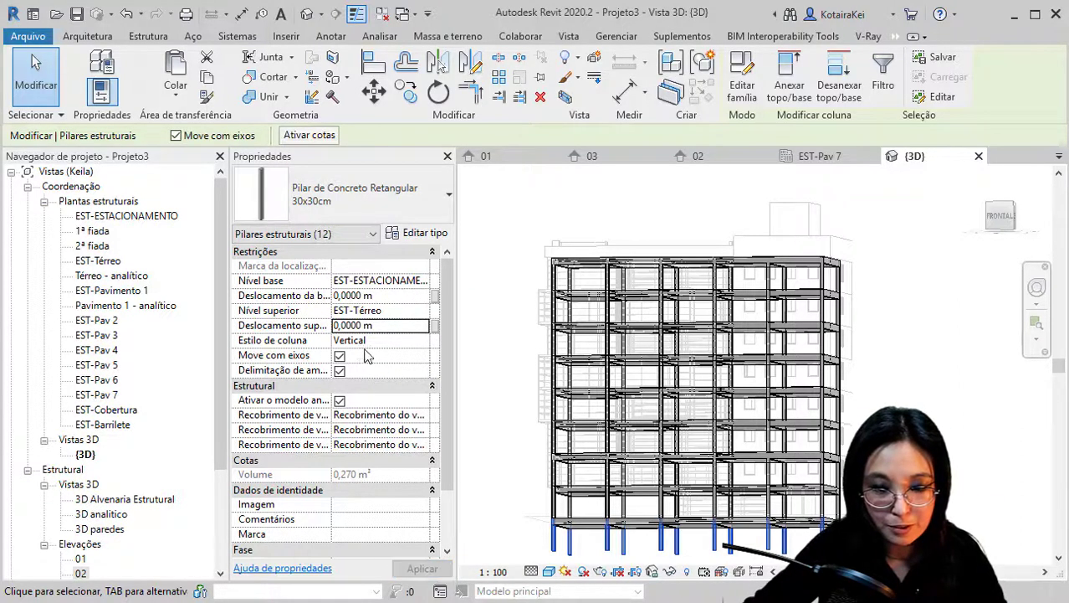
left_click(896, 383)
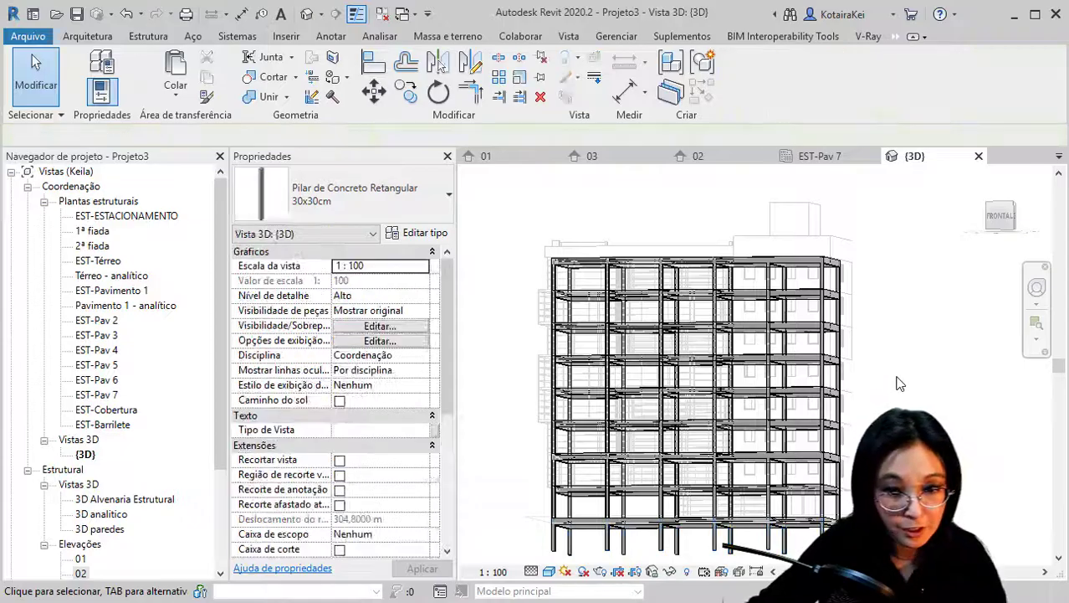
middle_click_drag(896, 384, 543, 465, "shift")
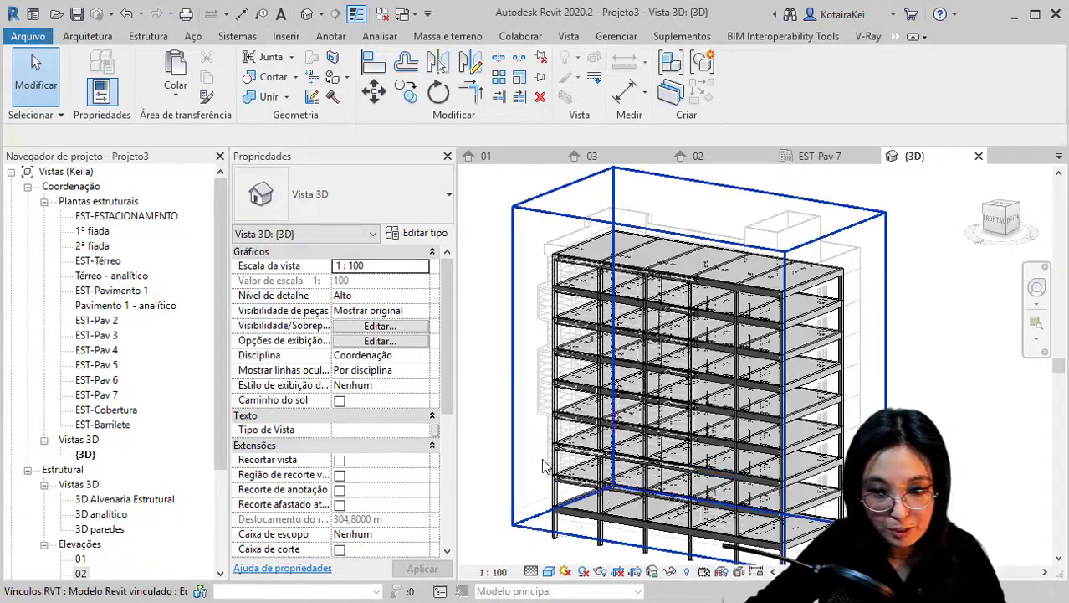
key("ctrl")
key("ctrl")
key("ctrl")
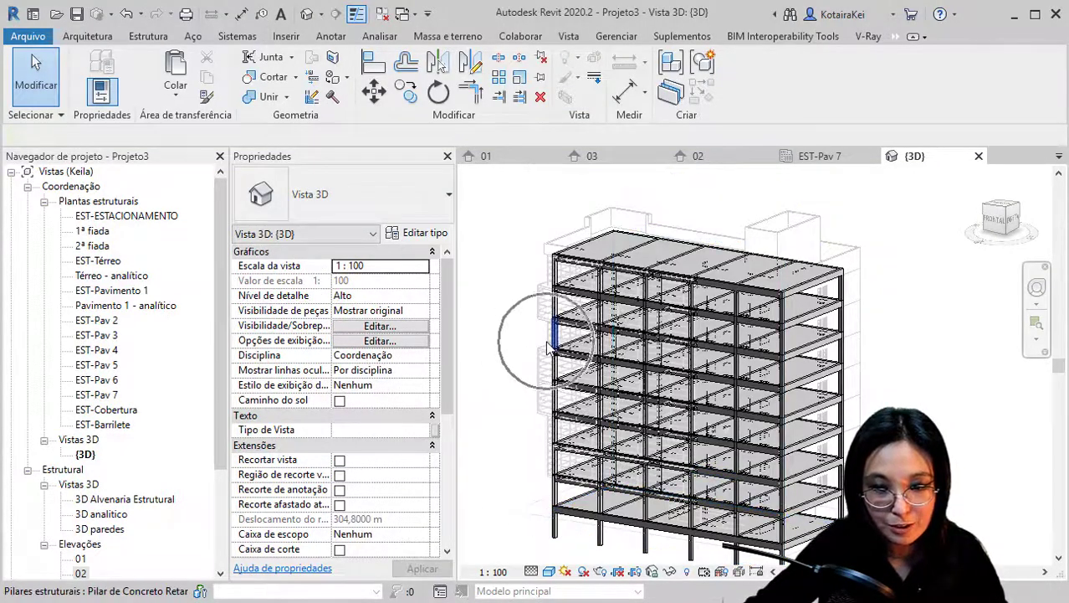